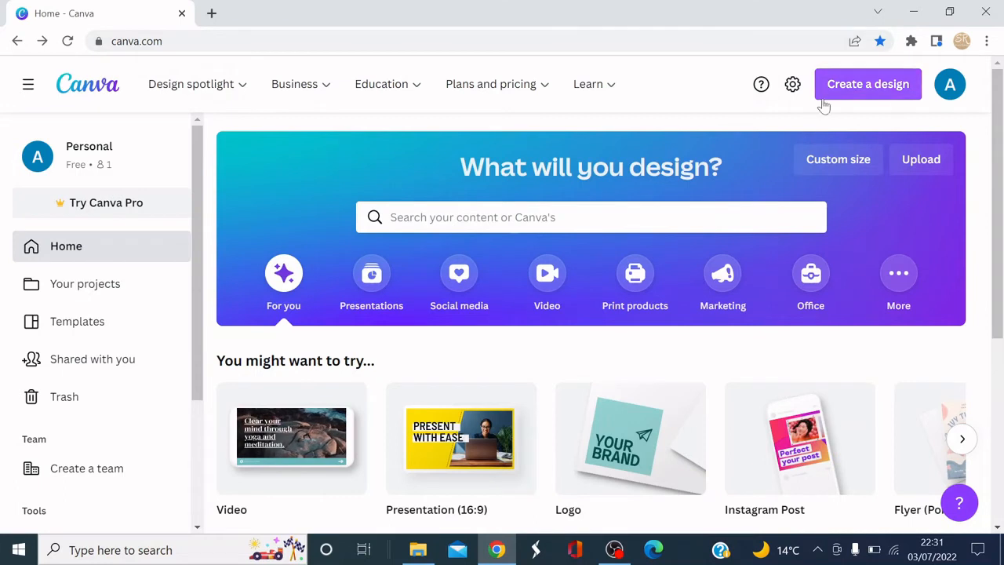
Create a new custom-size design of 500 × 500 px.
left_click(858, 87)
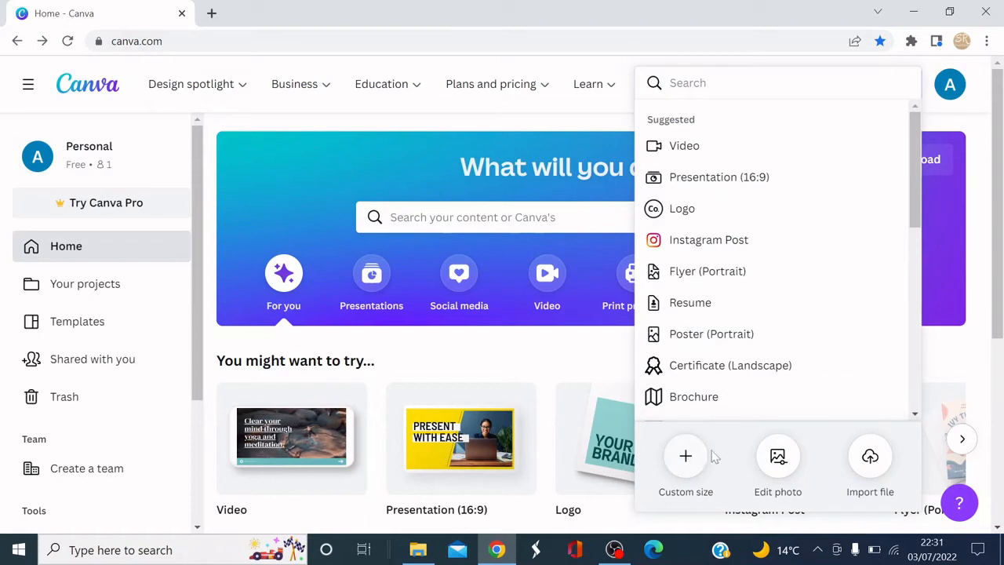
left_click(685, 456)
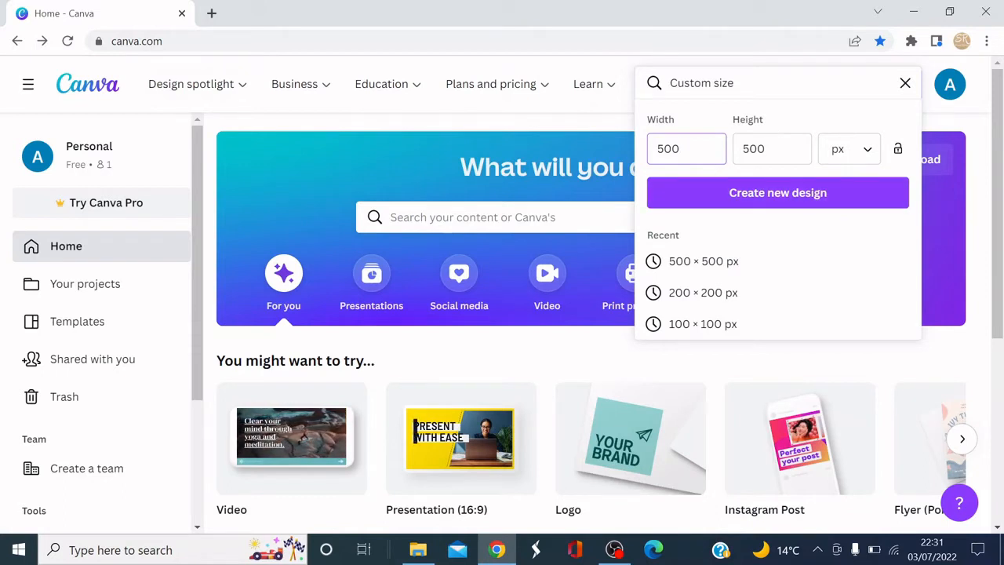
left_click(773, 149)
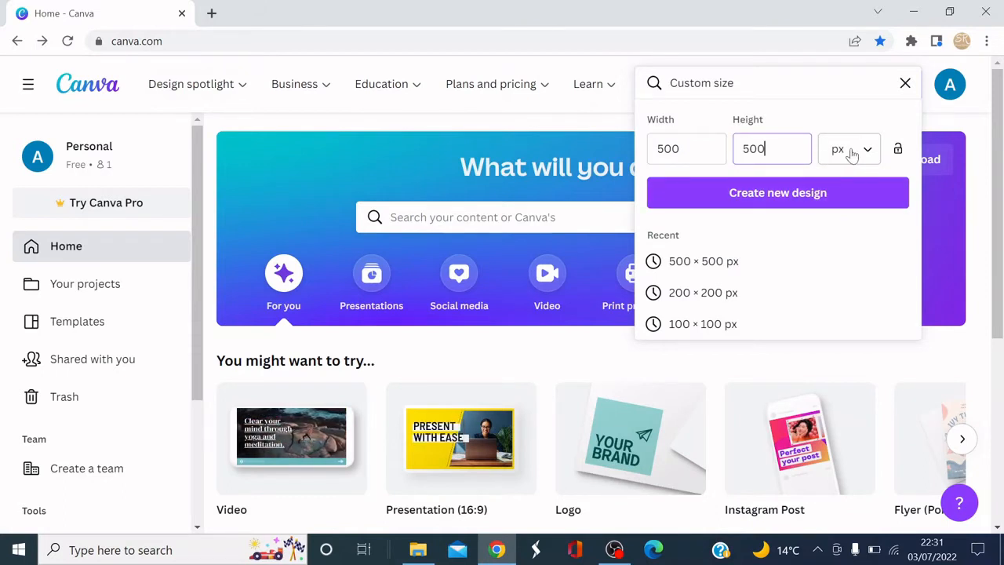
left_click(775, 193)
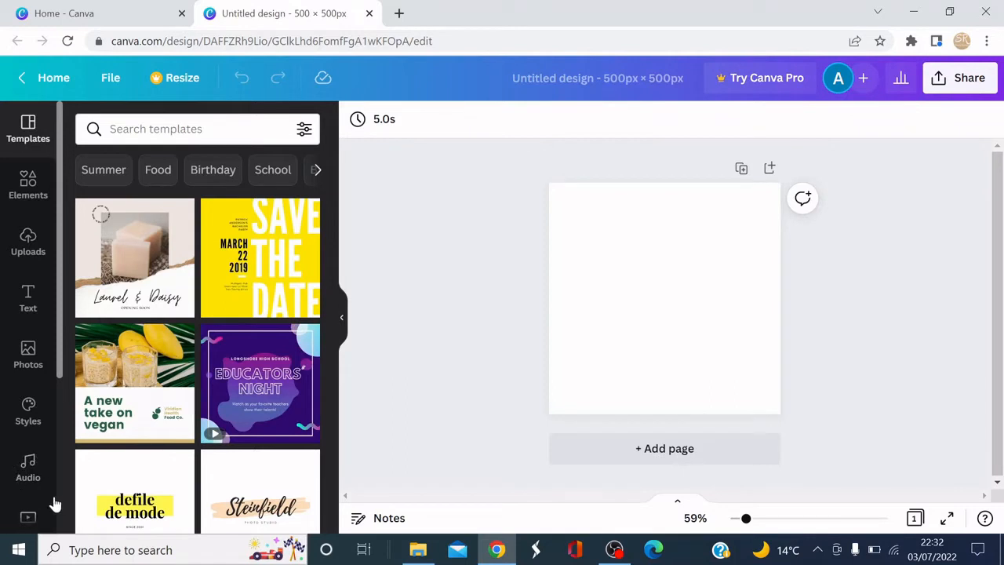
left_click(20, 184)
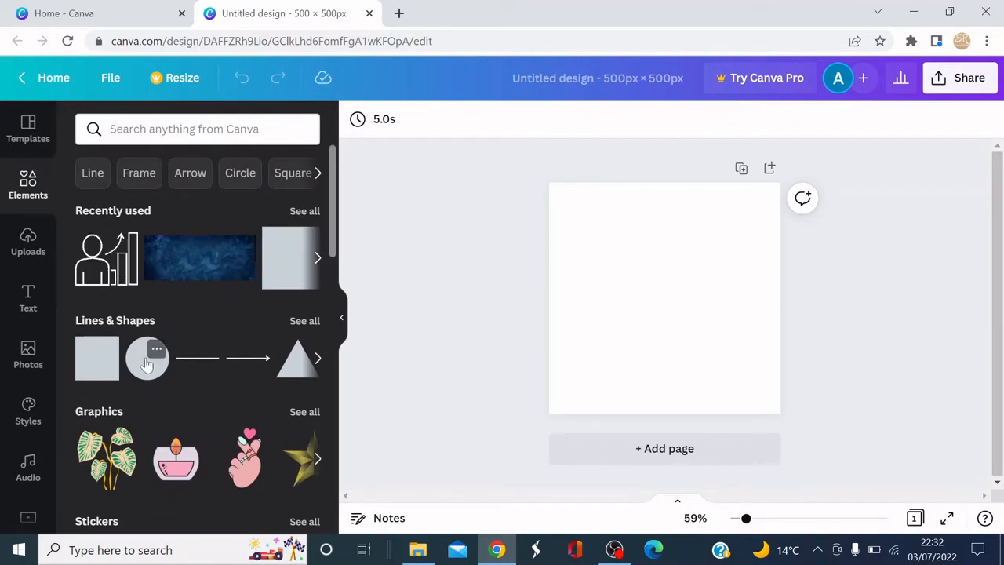
left_click(168, 364)
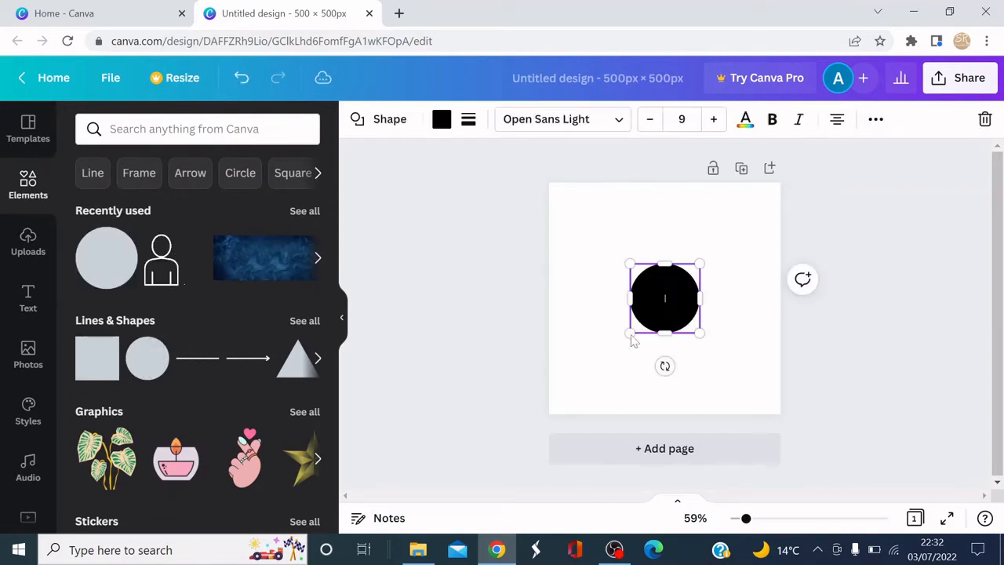
left_click_drag(630, 335, 554, 391)
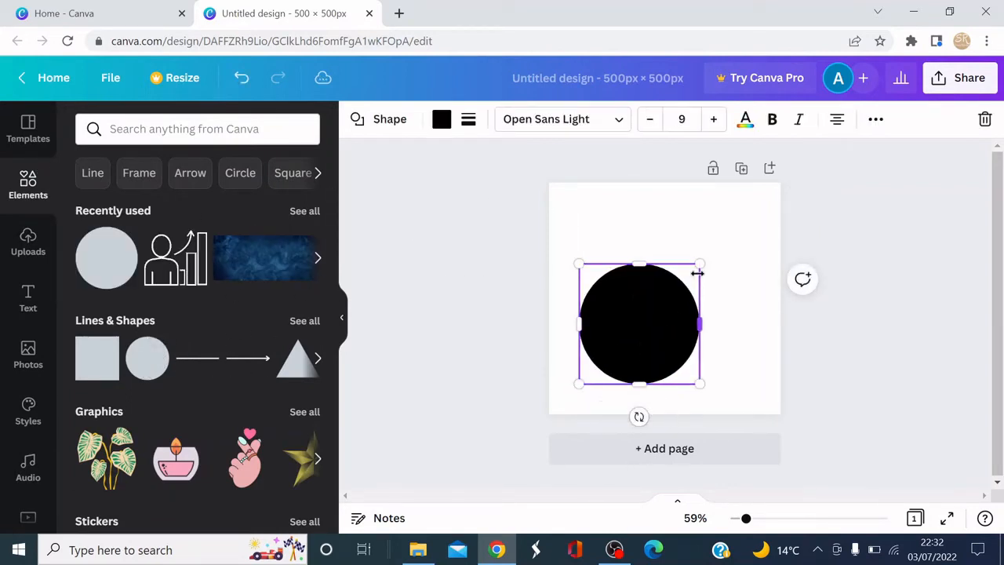
left_click_drag(699, 267, 747, 185)
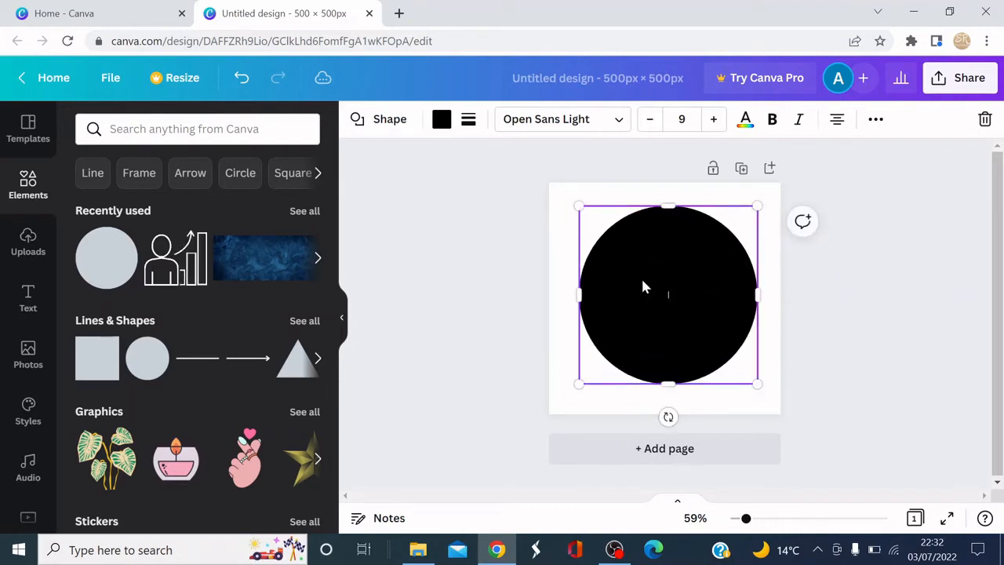
key("Delete")
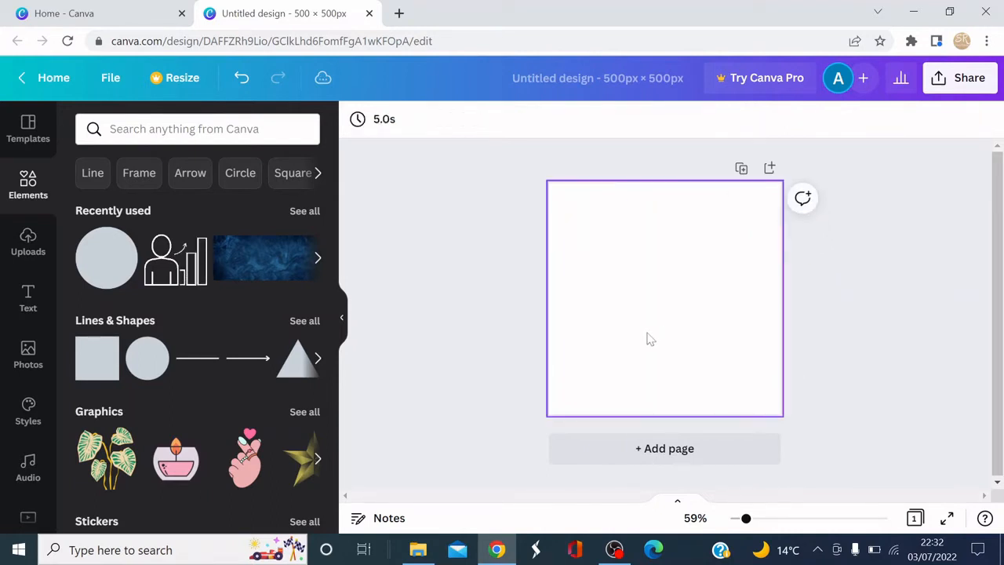
Add a heading text box reading "Simple logos" to the page.
left_click(39, 294)
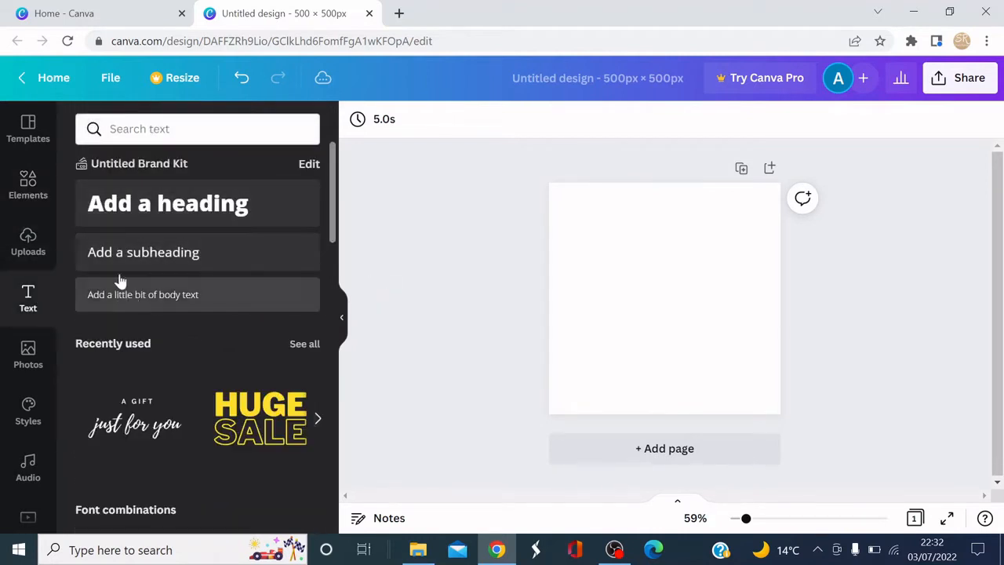
left_click(149, 203)
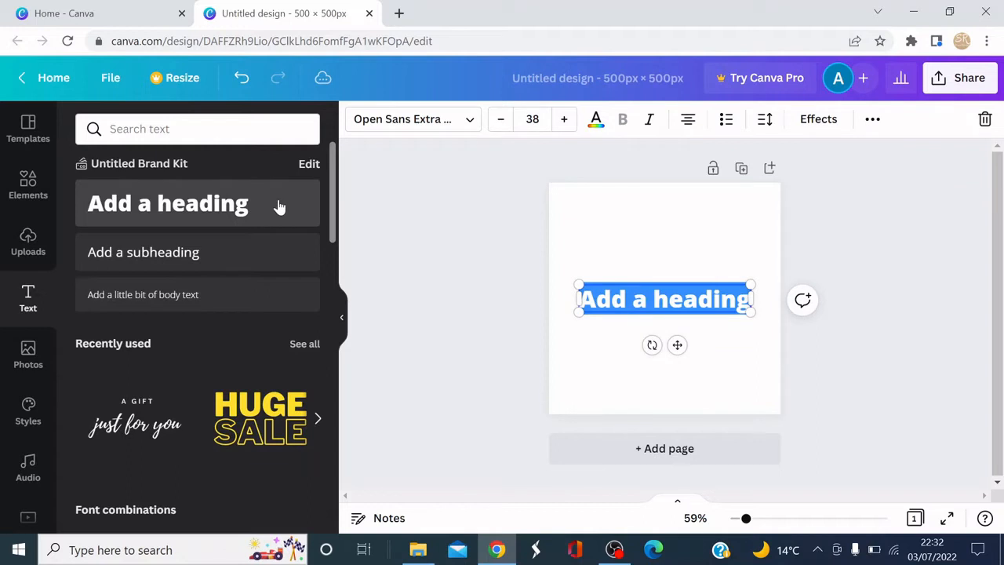
type("Simple")
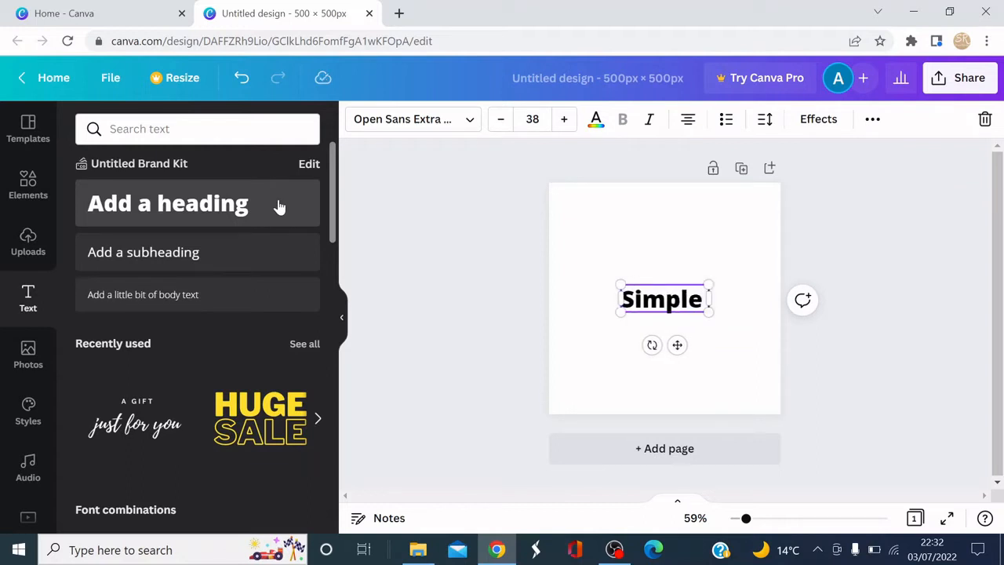
type(" logos")
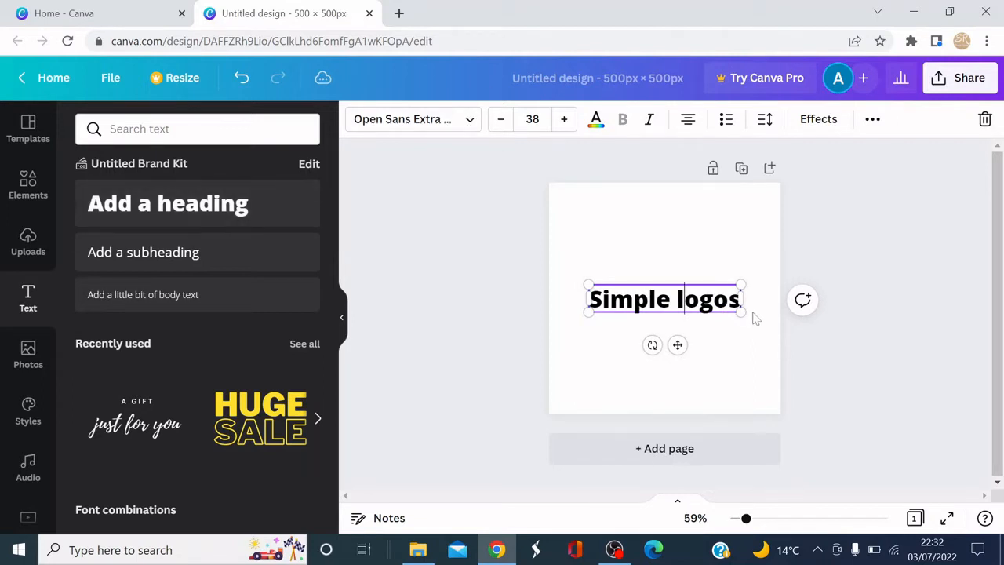
Change the heading's font to Raleway.
left_click_drag(741, 299, 587, 299)
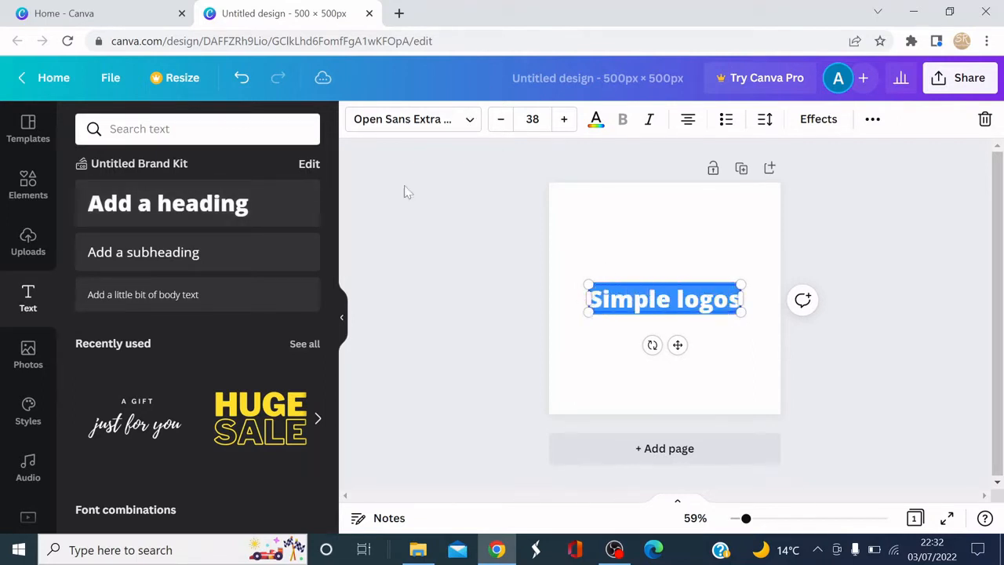
left_click(451, 126)
left_click(465, 123)
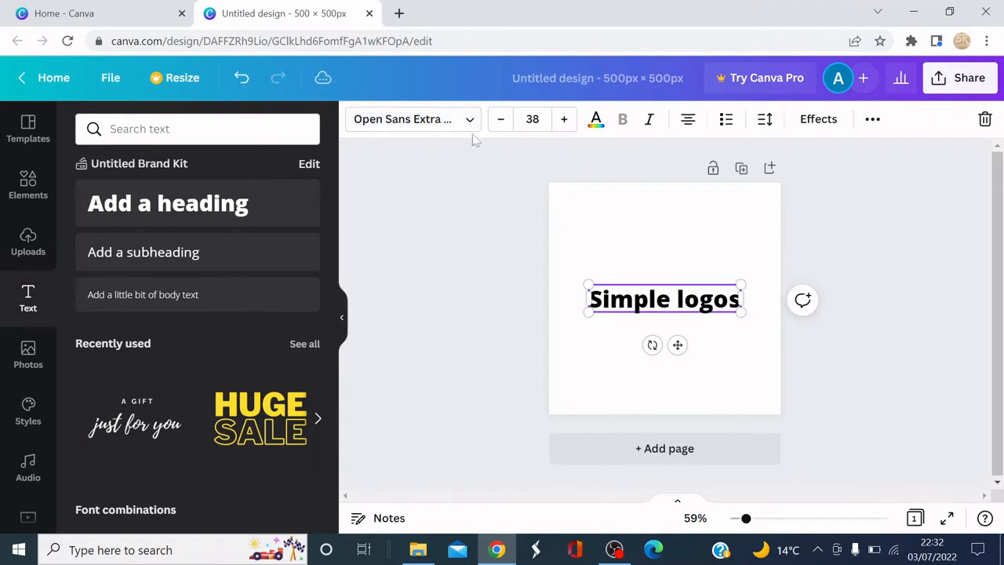
left_click(466, 125)
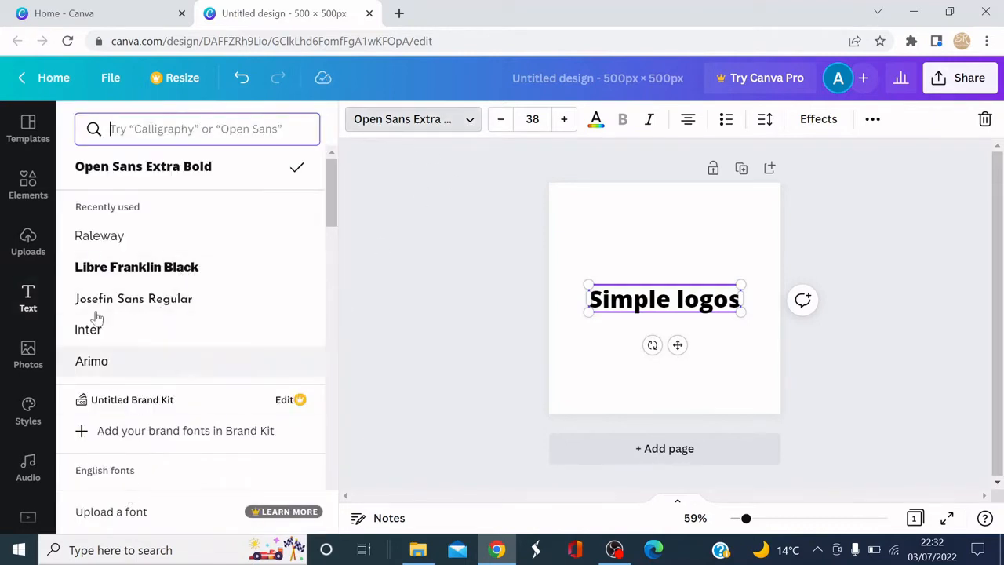
left_click(127, 232)
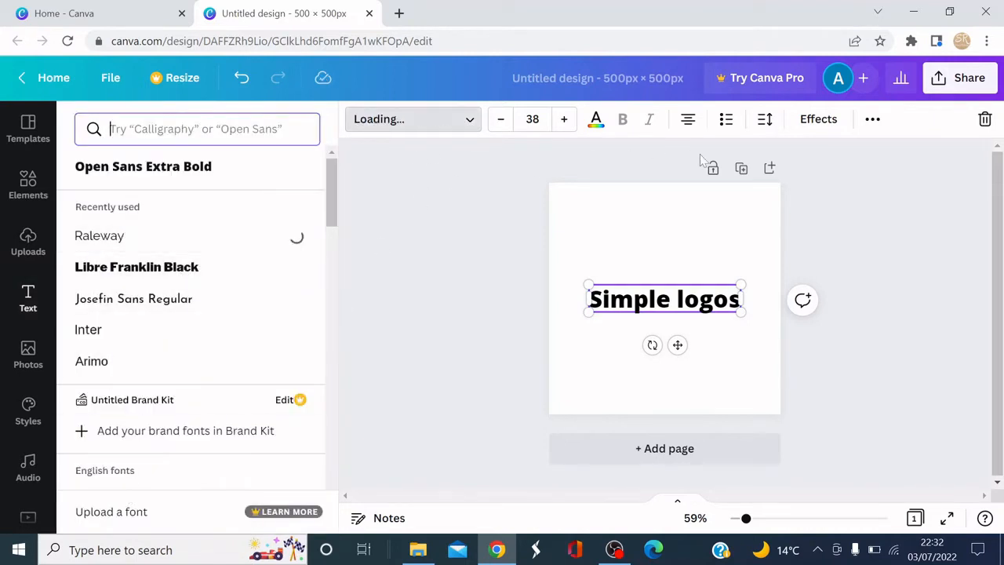
Set the heading's font size to 39.
triple_click(564, 119)
triple_click(564, 119)
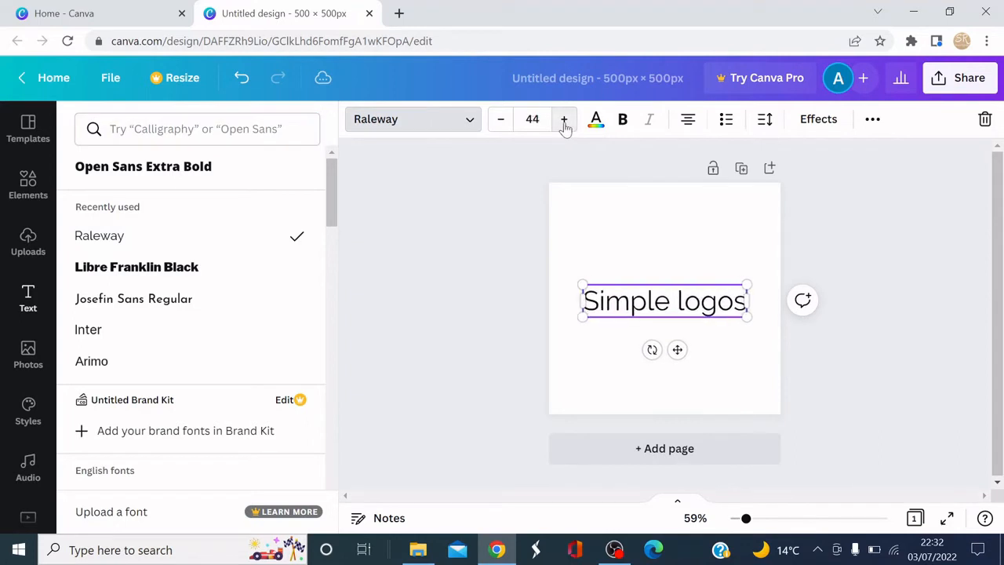
left_click(564, 119)
double_click(500, 120)
triple_click(496, 125)
left_click(496, 126)
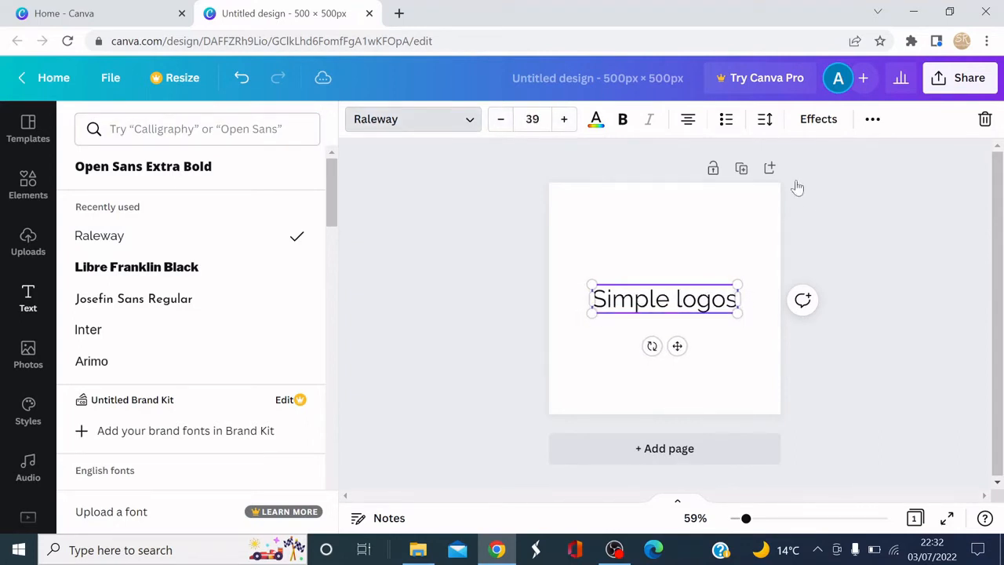
Make the heading text bold.
left_click(624, 120)
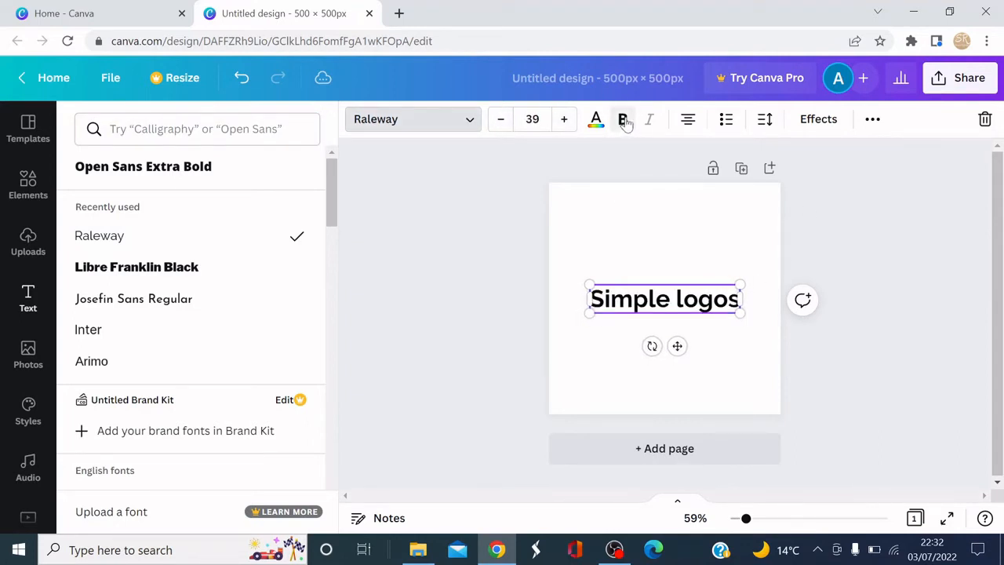
left_click(596, 119)
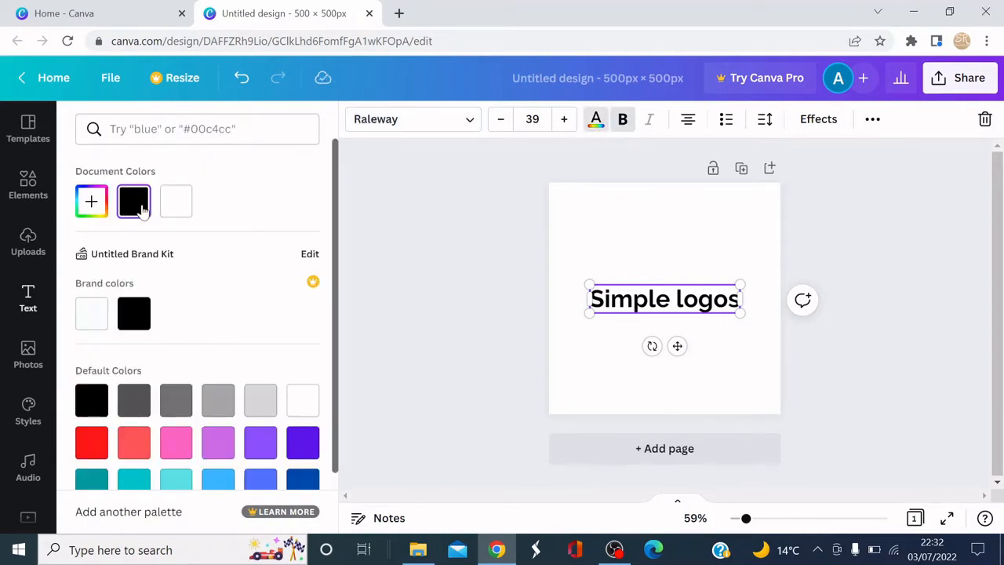
left_click(498, 387)
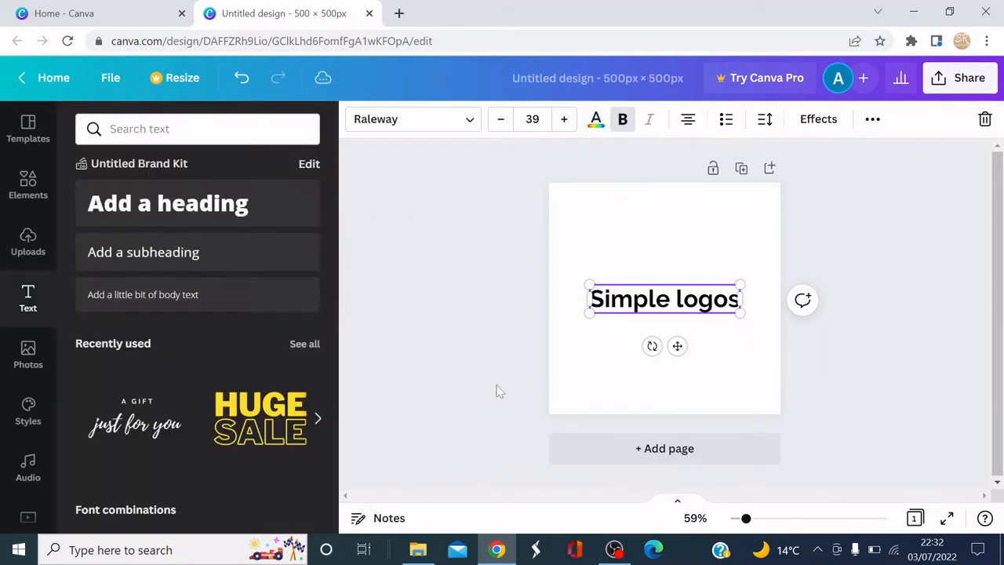
Add the recently used blue texture photo and stretch it to cover the whole page as a background.
left_click(31, 352)
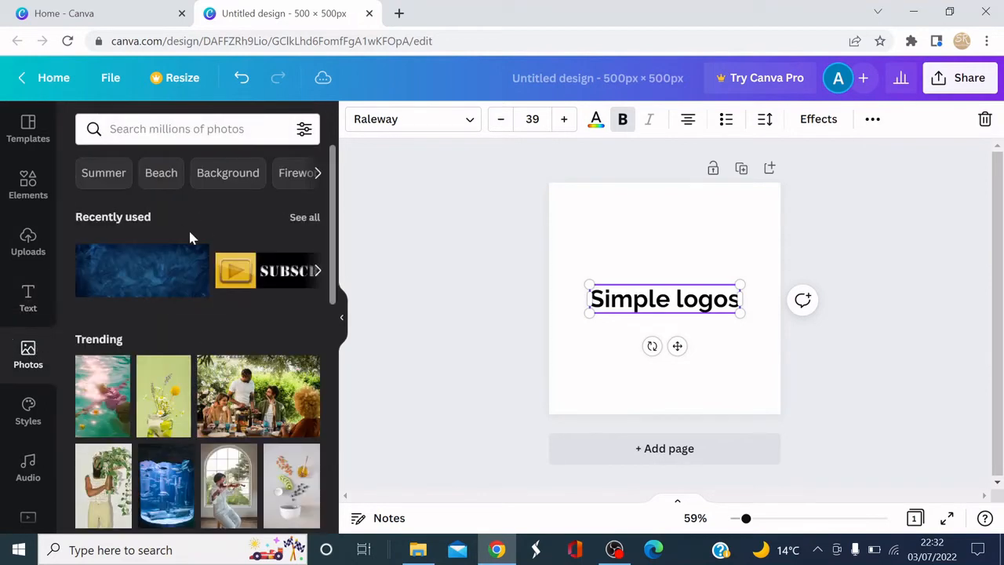
left_click(152, 285)
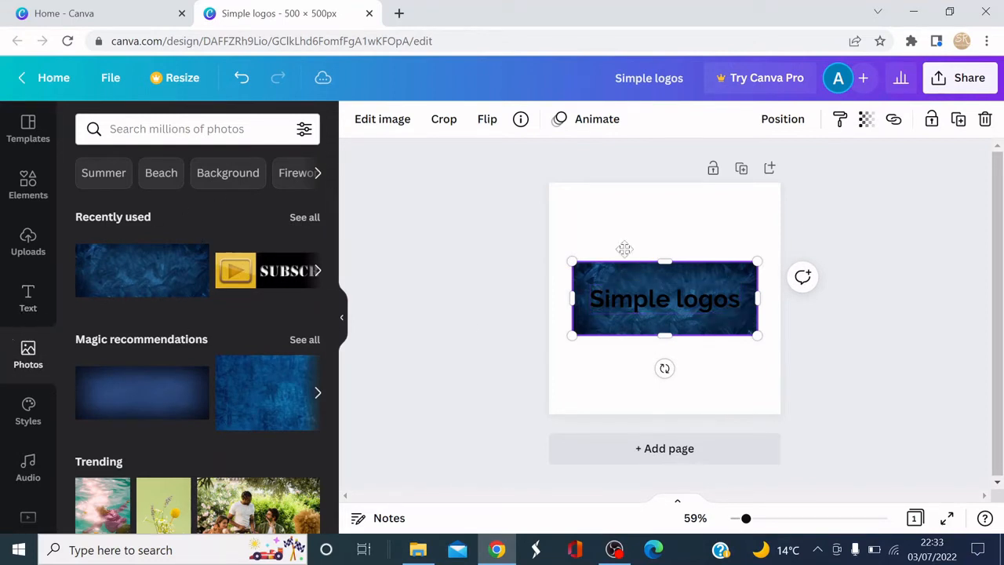
left_click_drag(631, 284, 605, 204)
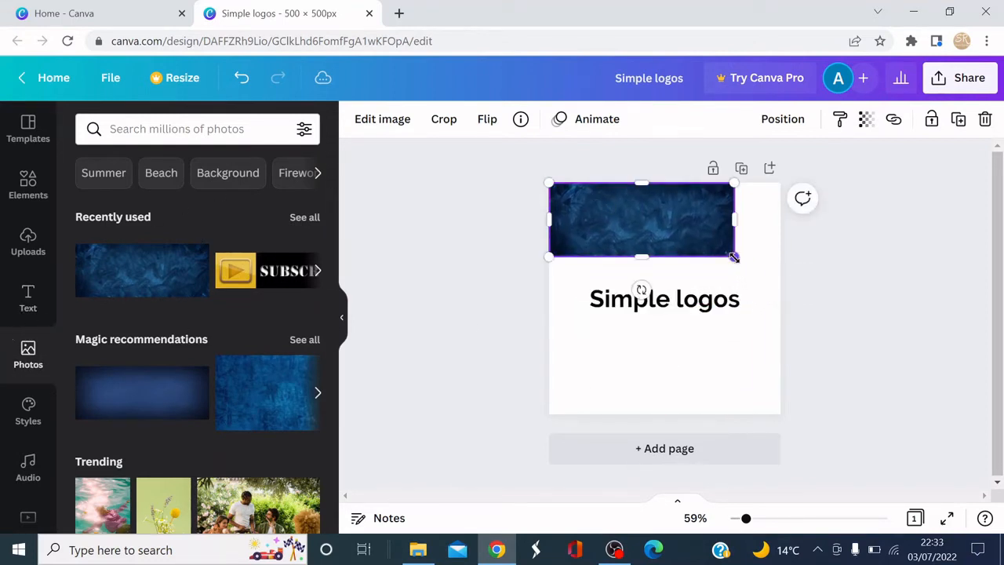
left_click_drag(733, 257, 977, 494)
left_click_drag(637, 370, 649, 378)
left_click_drag(548, 204, 493, 182)
Change the heading's text colour to white.
left_click(674, 304)
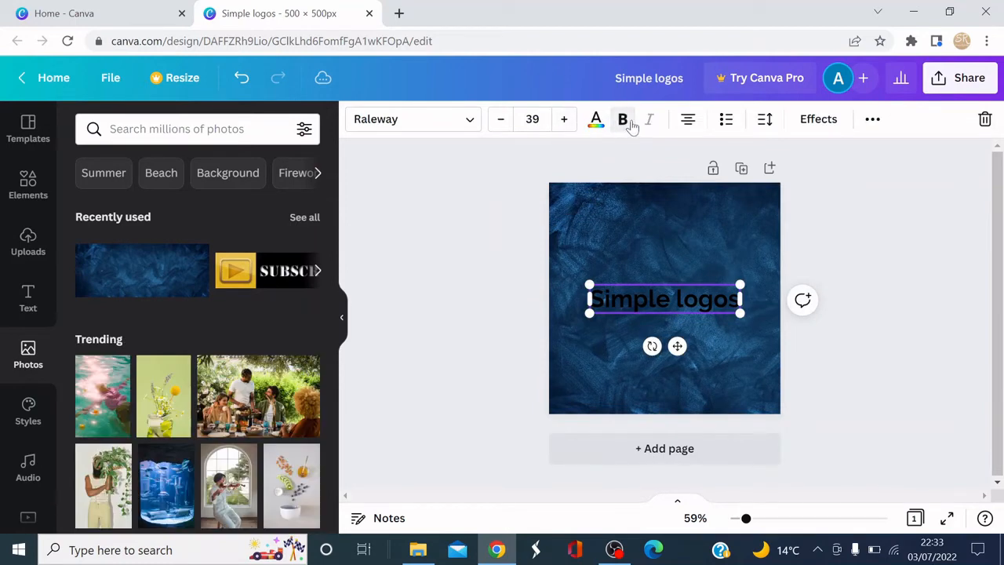
left_click(596, 121)
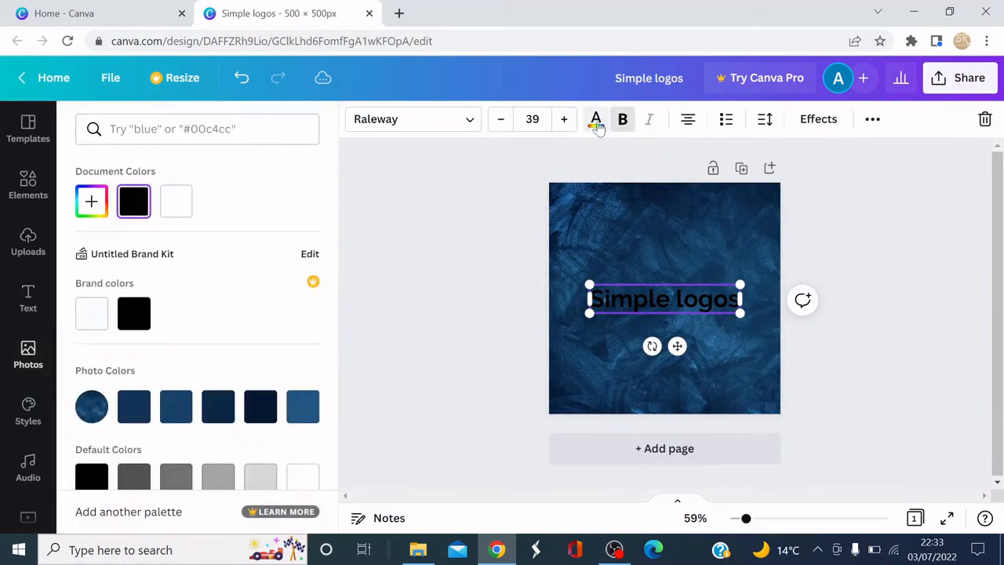
left_click(177, 201)
left_click(513, 245)
left_click(852, 350)
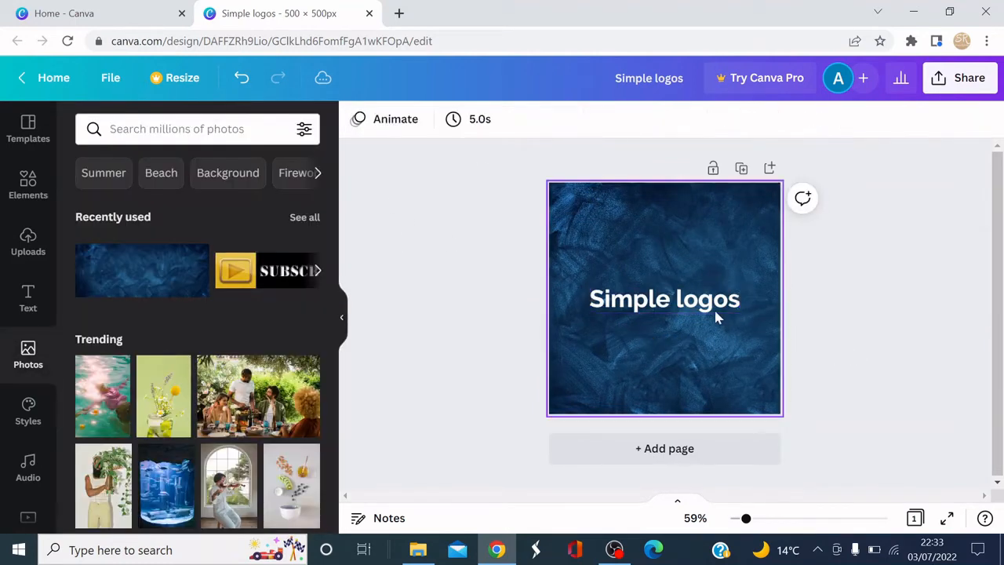
Capitalise "Logos" and break the heading onto two lines.
left_click(666, 302)
left_click_drag(675, 303, 741, 303)
left_click(684, 299)
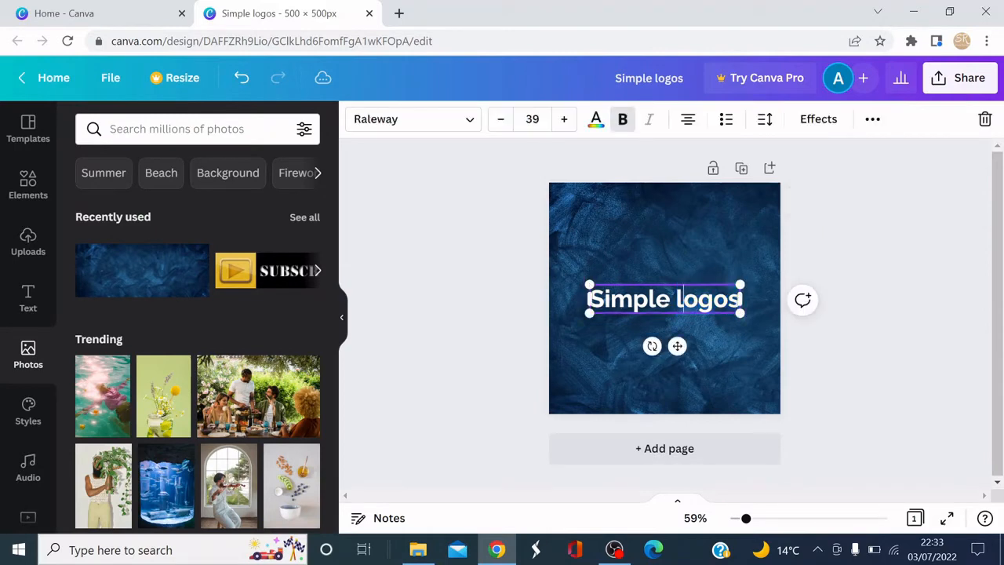
key("BackSpace")
type("L")
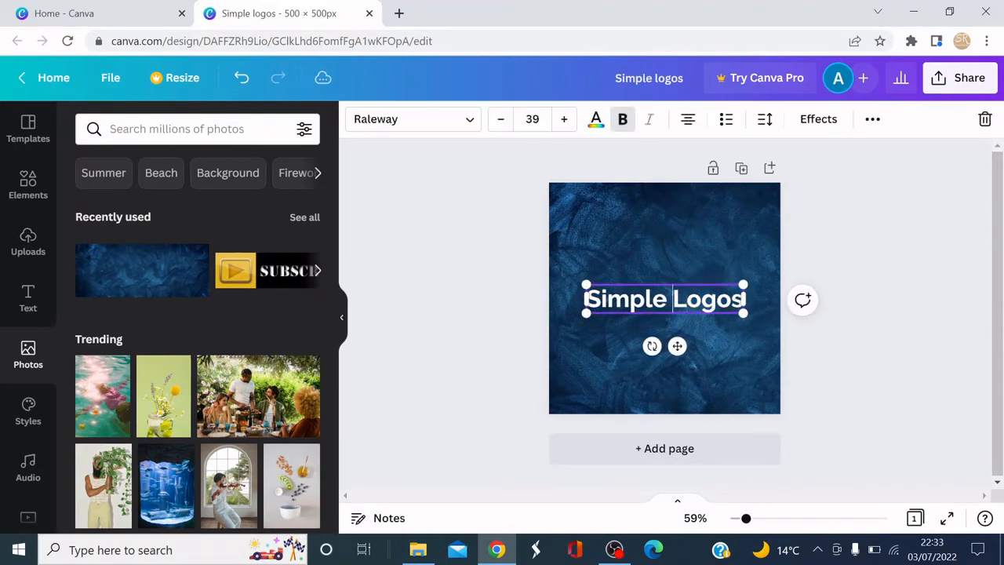
key("Return")
Enlarge the two-line heading and reposition it in the centre of the page.
left_click(822, 286)
left_click(670, 327)
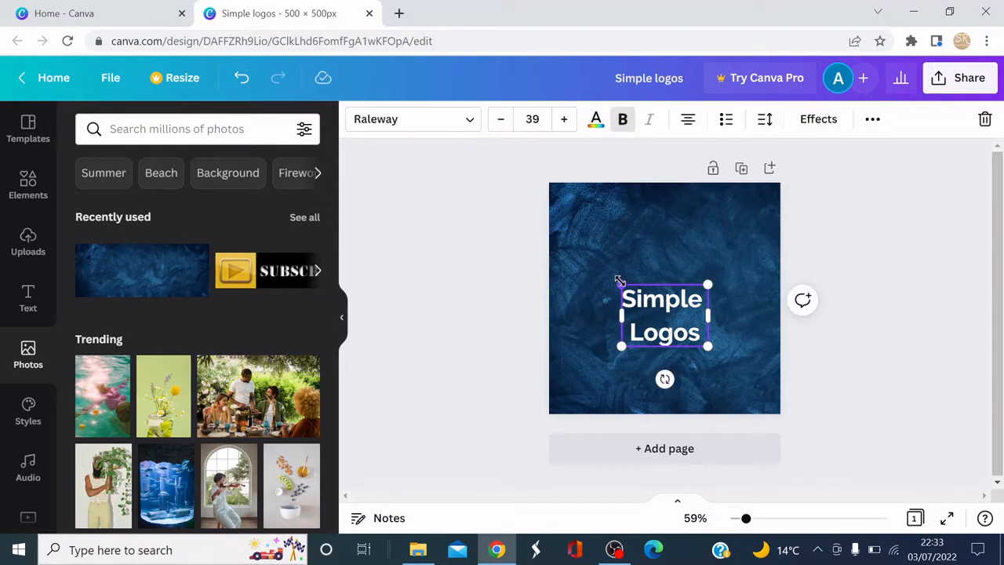
left_click_drag(619, 283, 560, 240)
left_click_drag(637, 269, 679, 323)
left_click(912, 298)
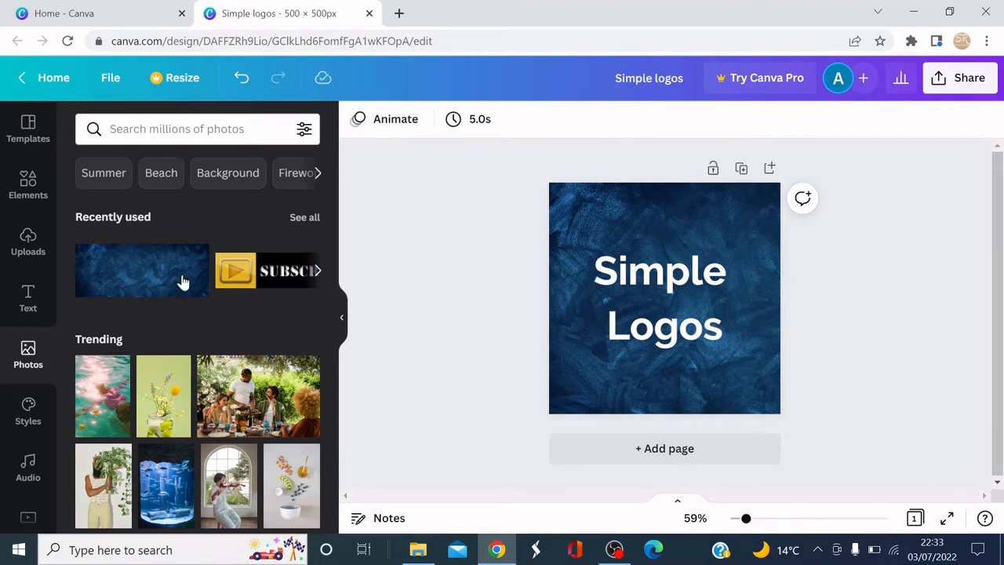
scroll(34, 333, "down", 3)
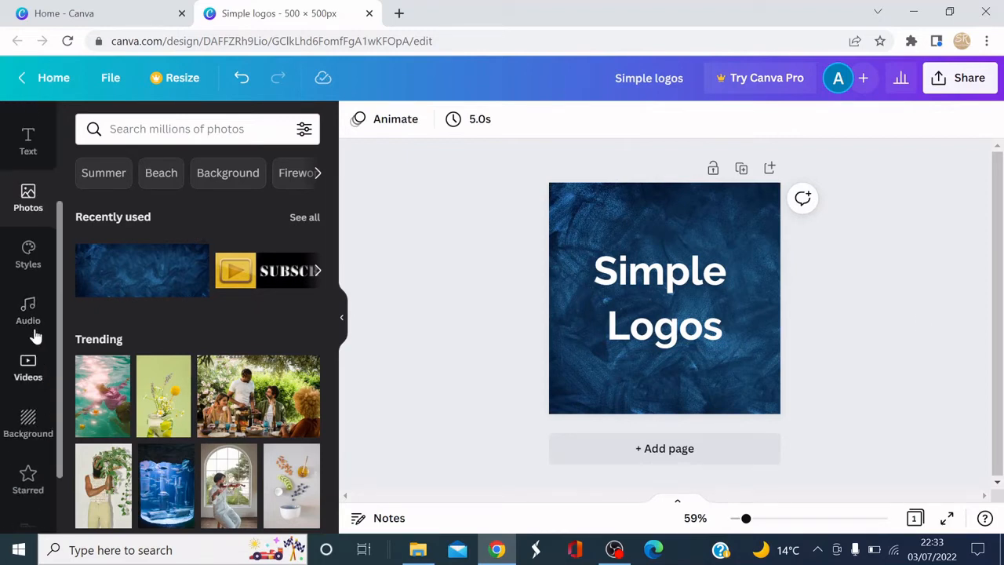
scroll(29, 392, "up", 2)
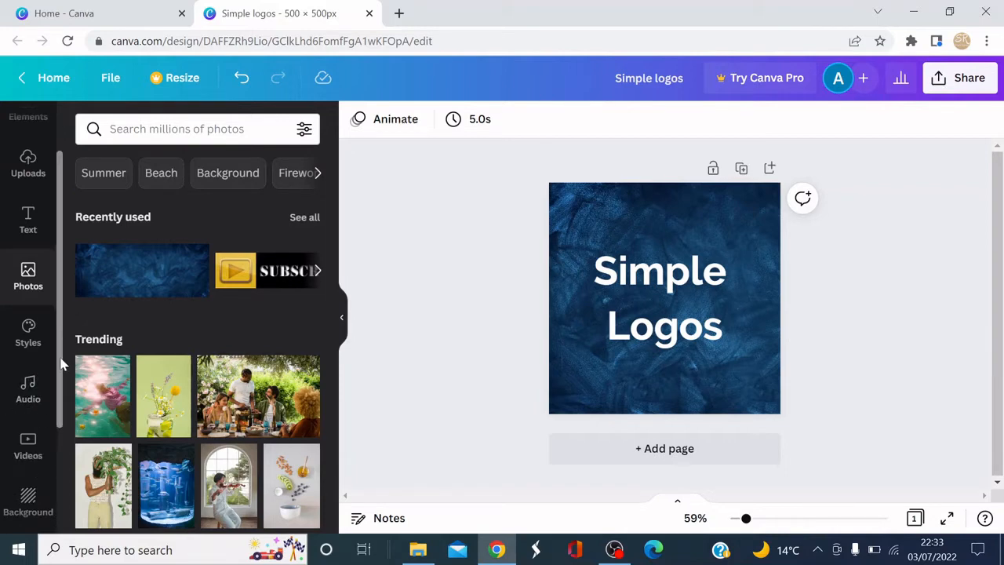
scroll(54, 267, "up", 2)
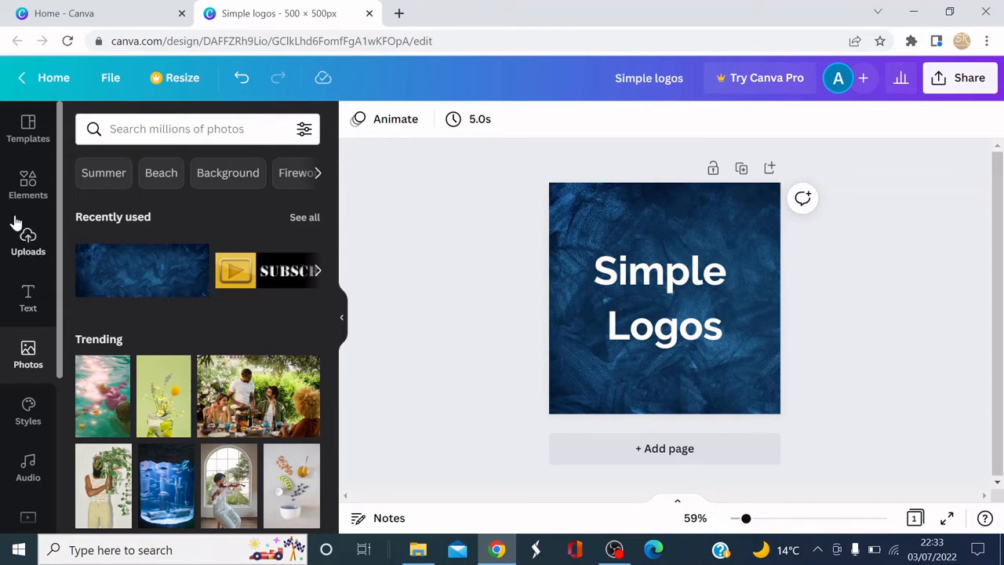
left_click(27, 185)
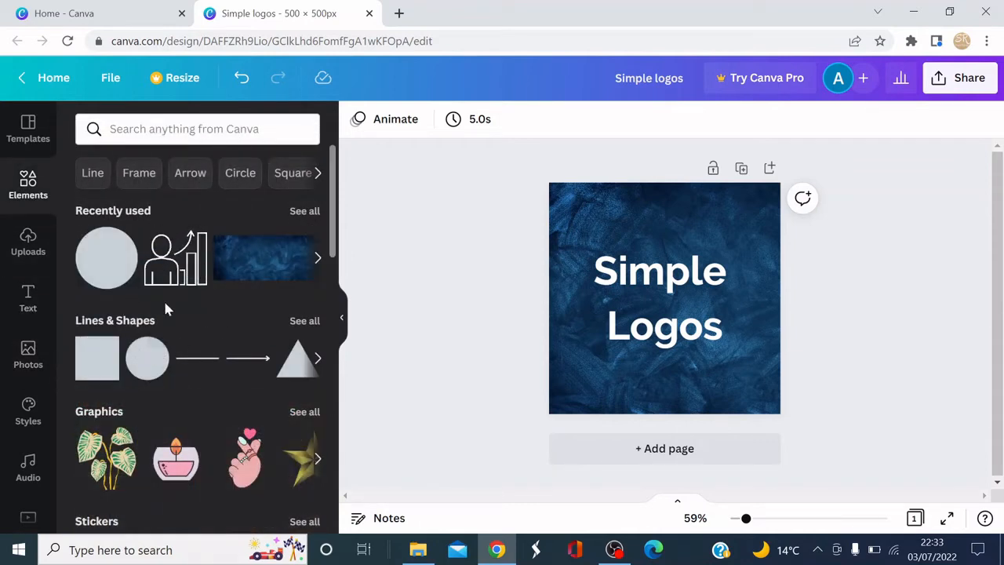
scroll(39, 392, "down", 3)
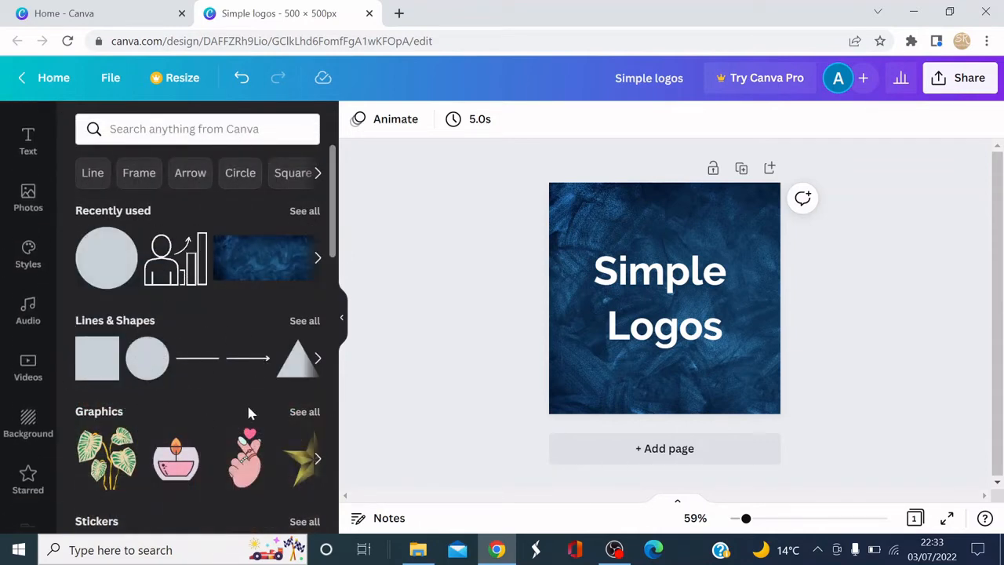
left_click_drag(333, 225, 341, 313)
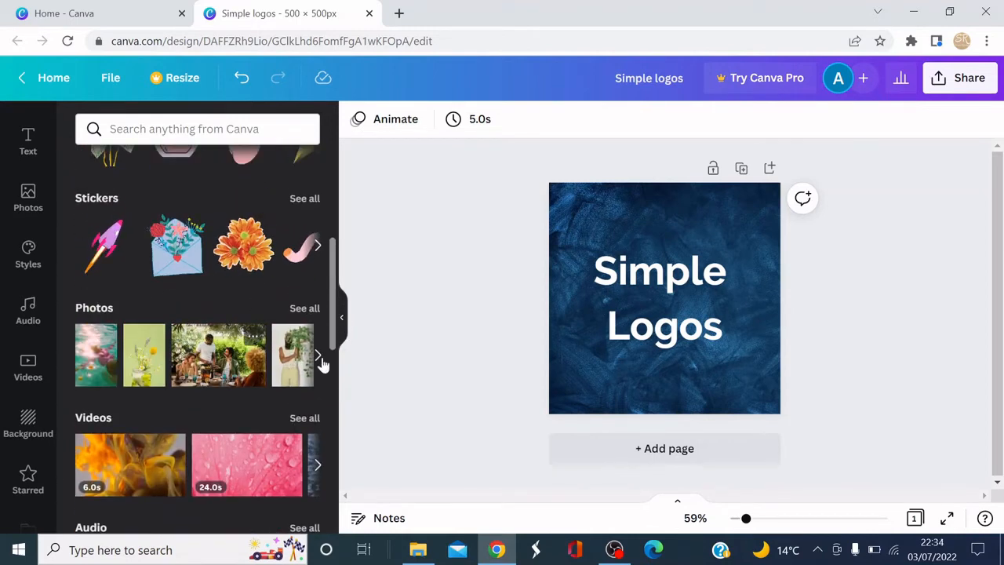
scroll(334, 297, "up", 5)
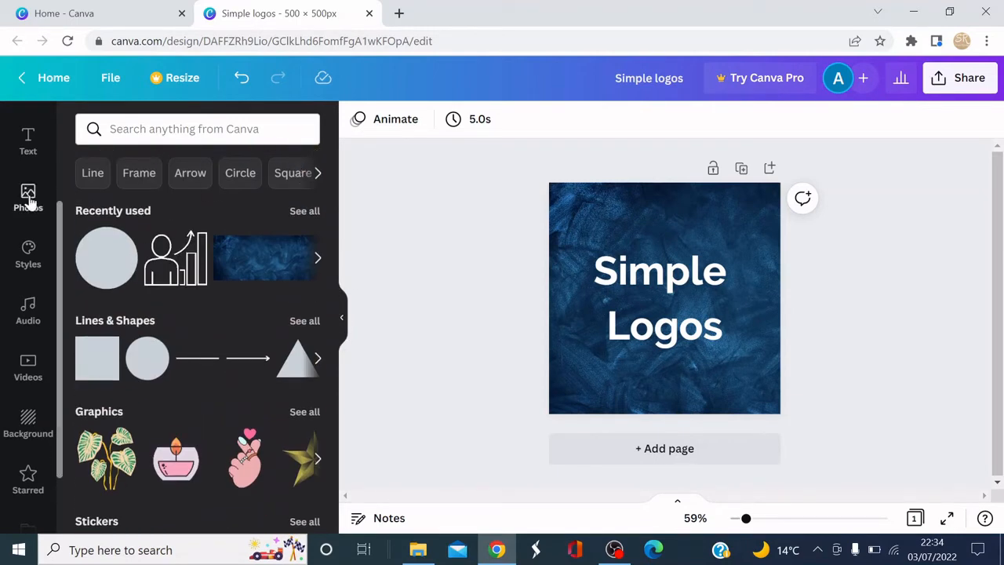
scroll(30, 165, "up", 3)
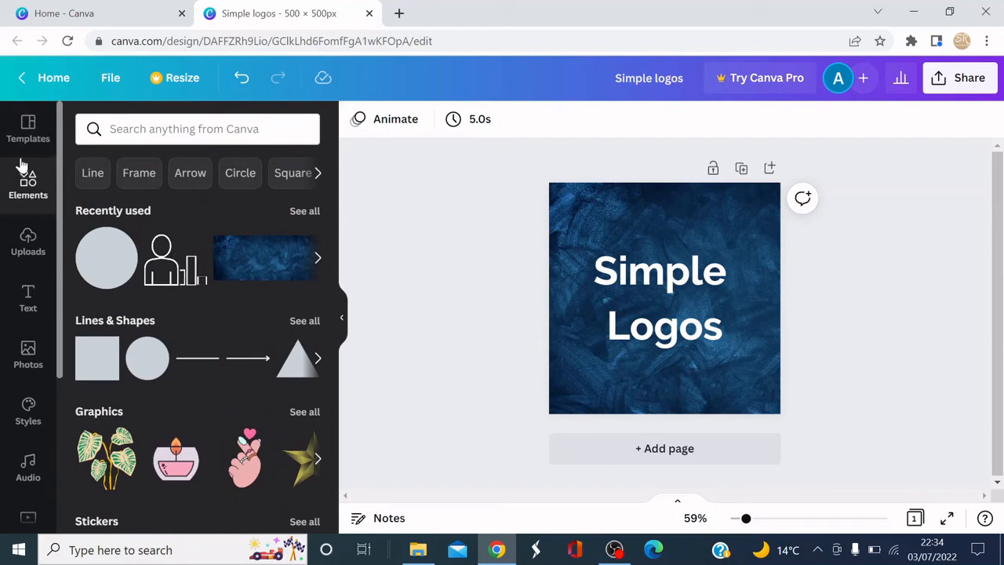
left_click(27, 139)
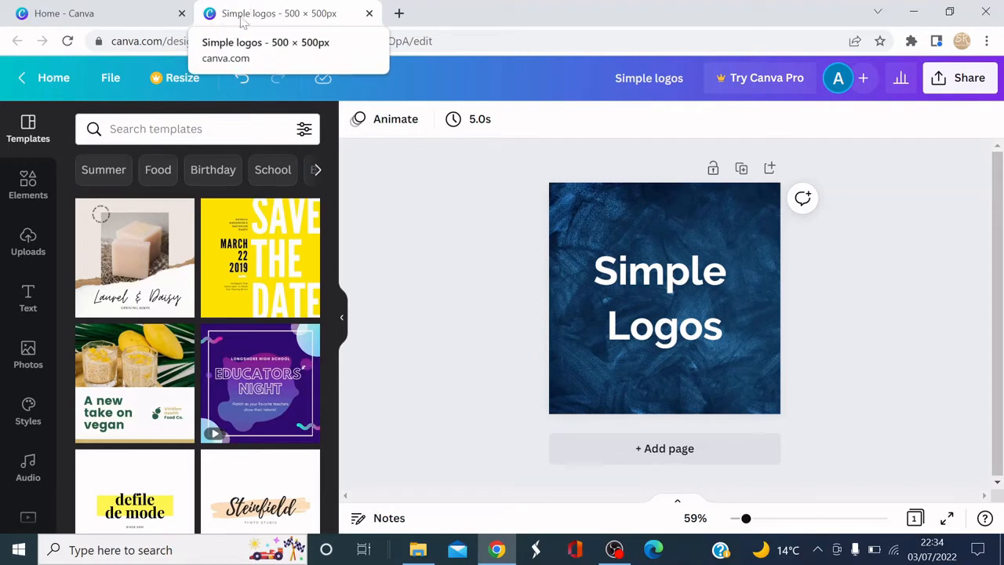
From the Canva home page, search the 500 × 500 px Logo templates and open the grey minimalist ADELINE clothing store template.
left_click(69, 20)
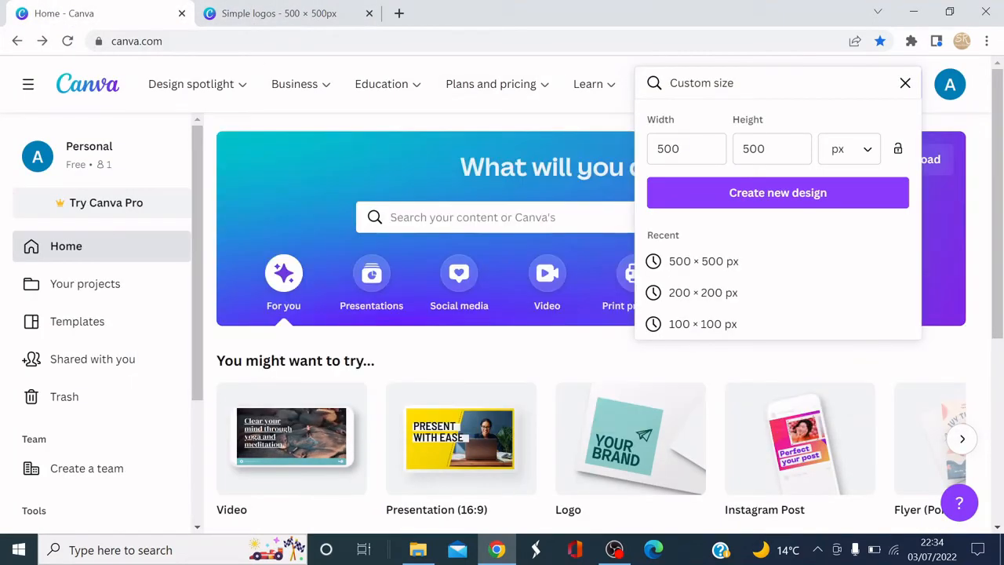
left_click(905, 84)
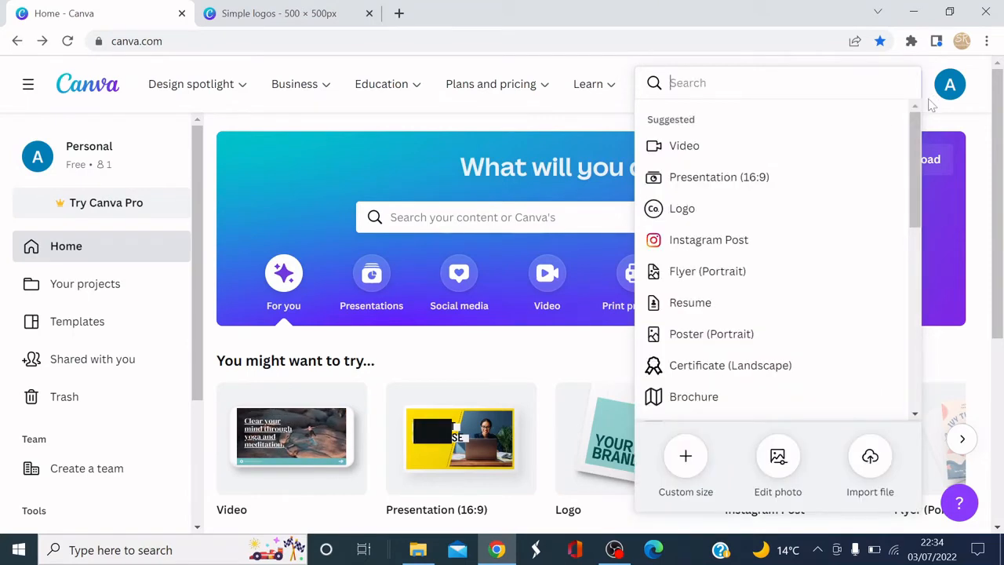
left_click(960, 369)
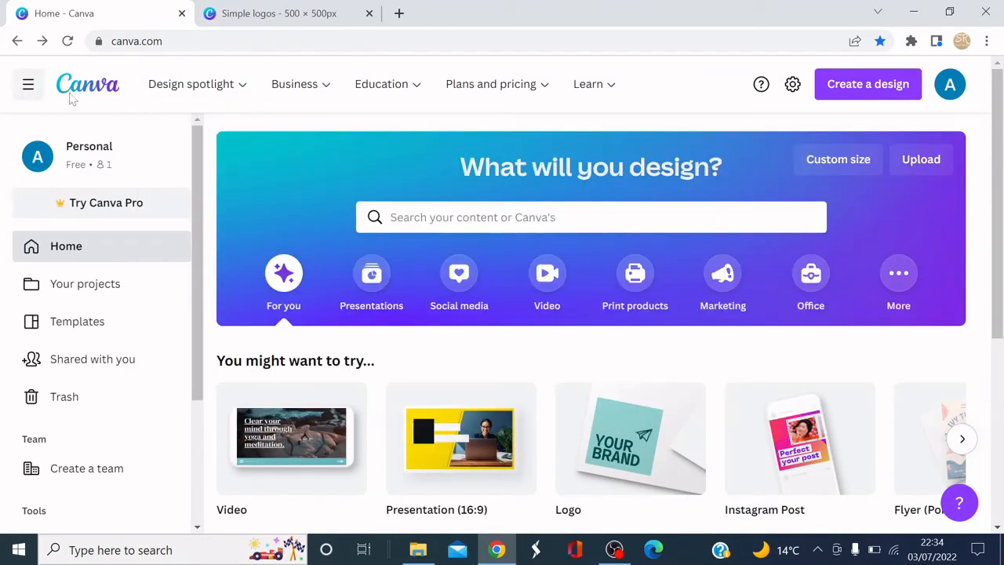
left_click(78, 88)
mouse_move(198, 85)
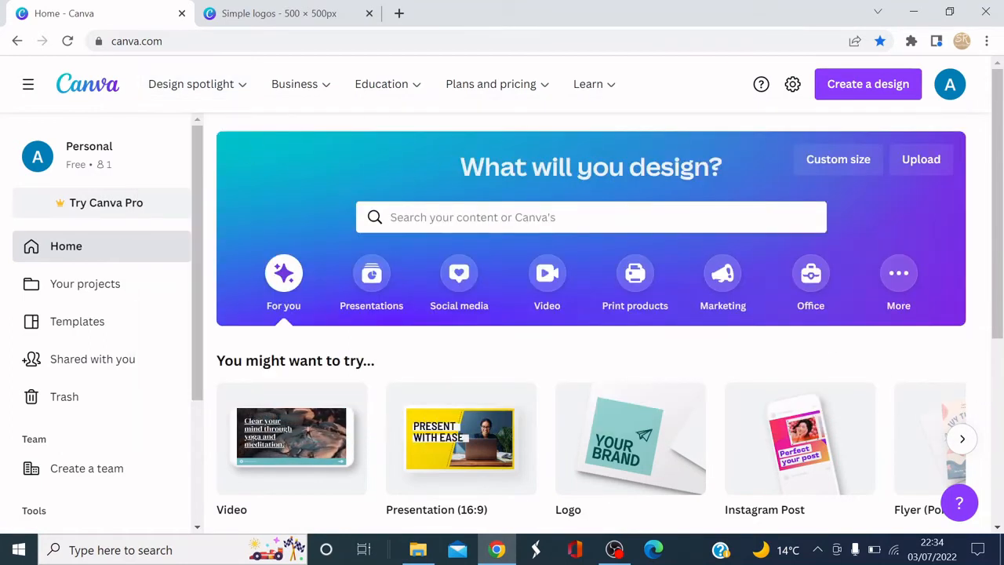
left_click(392, 217)
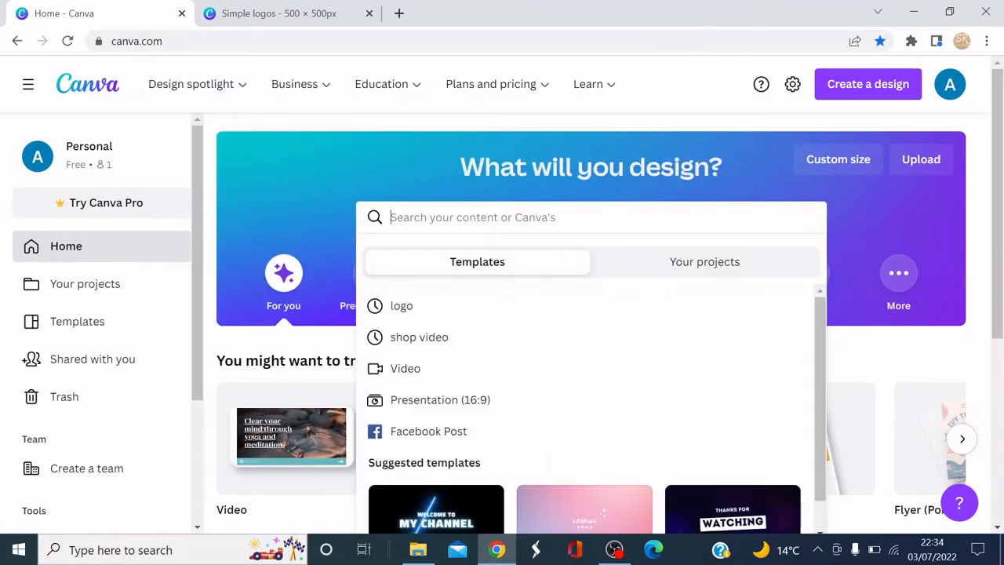
type("lo")
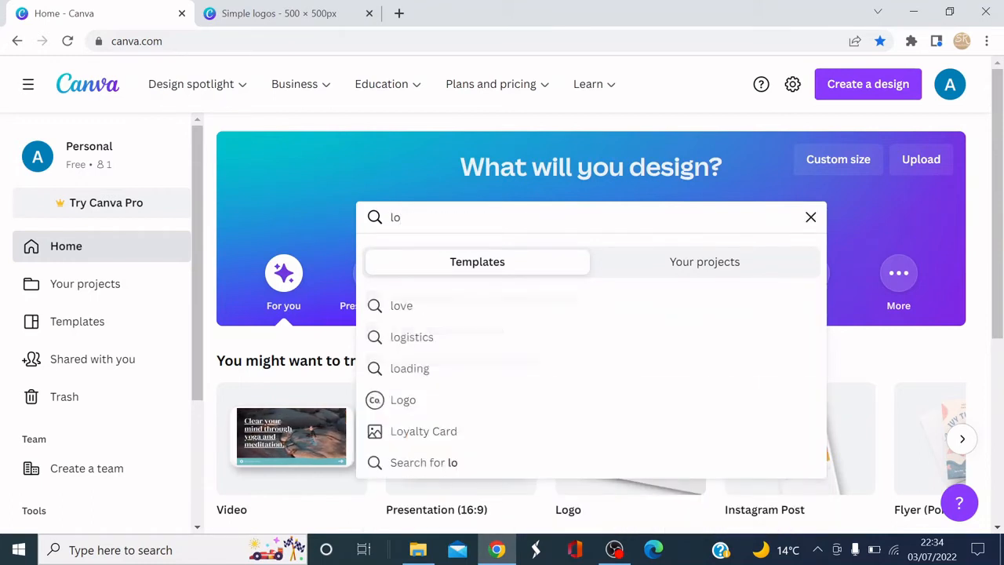
type("go")
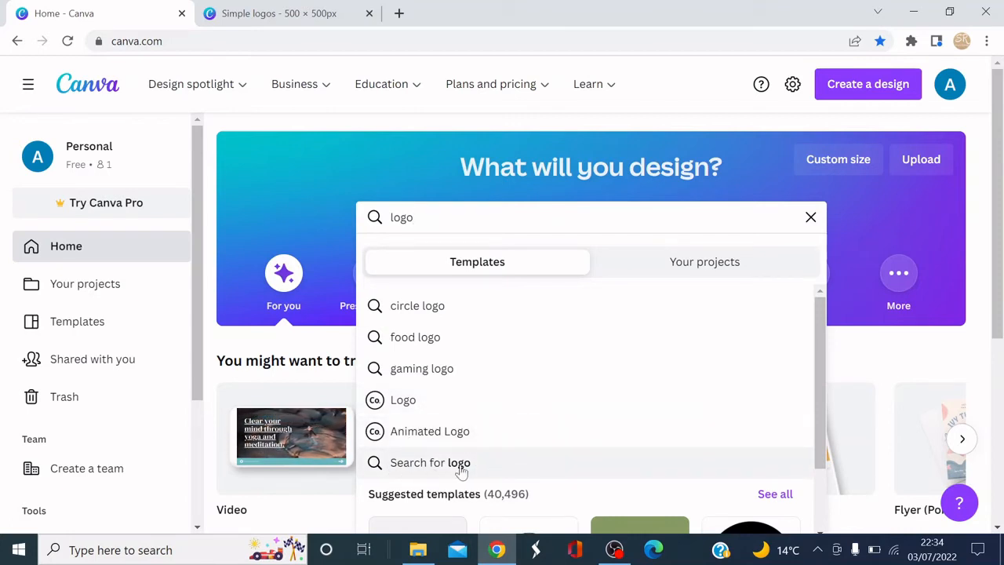
left_click(398, 401)
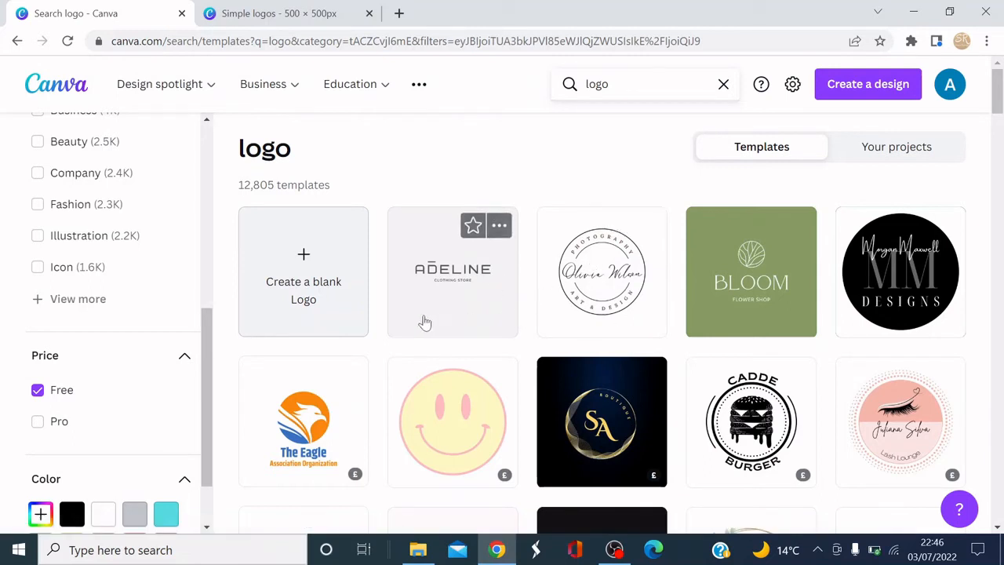
left_click(464, 285)
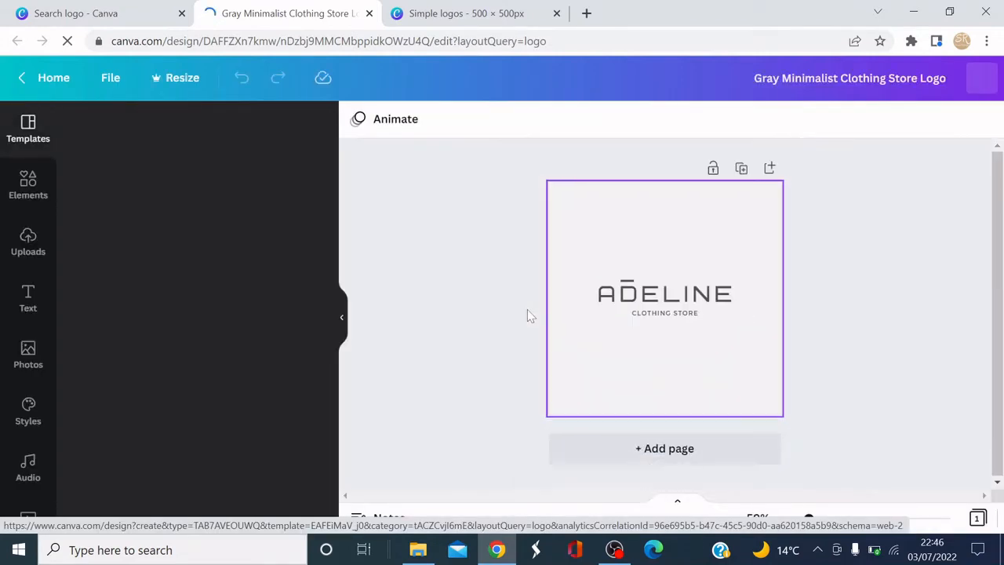
Reduce the template heading's font size to 29 and replace its text with THE BRANDED.
left_click(708, 297)
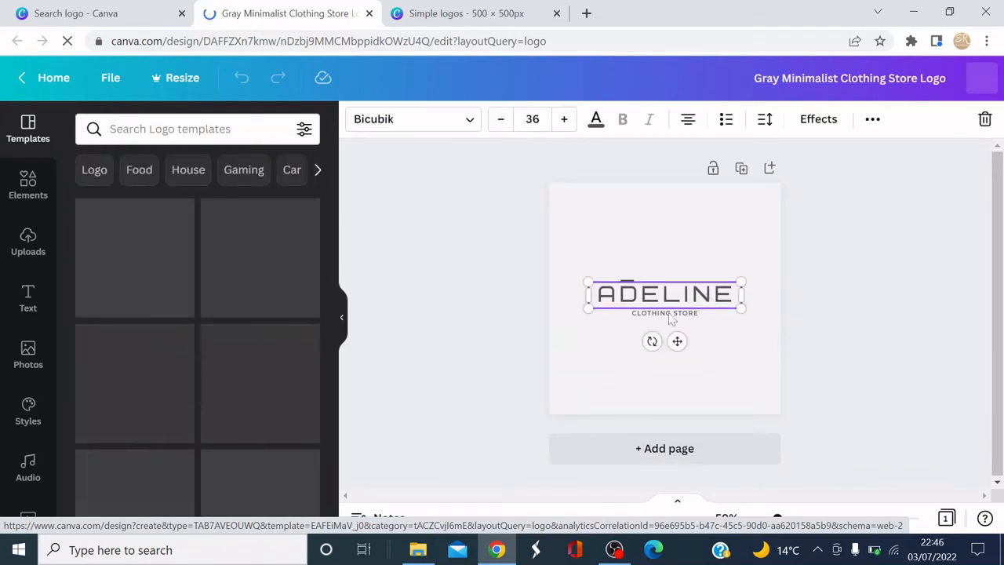
double_click(707, 297)
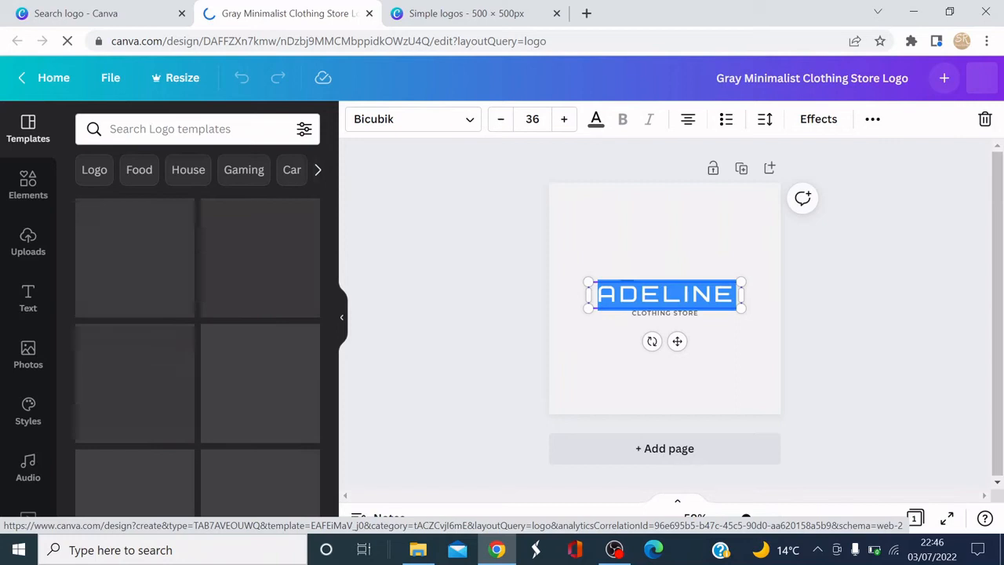
left_click(501, 120)
left_click(501, 120)
left_click(502, 120)
left_click(501, 120)
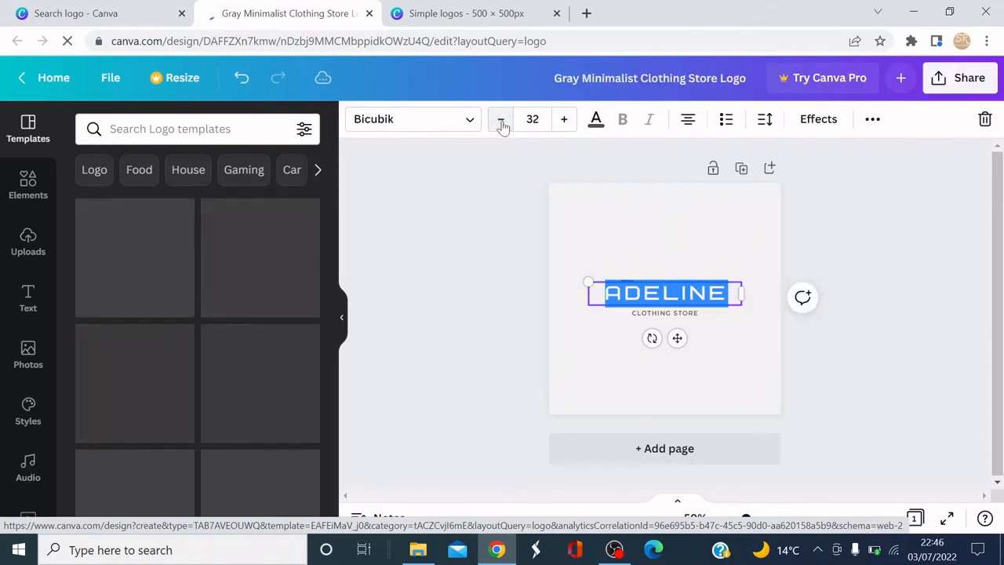
left_click(502, 120)
left_click(502, 120)
left_click(501, 120)
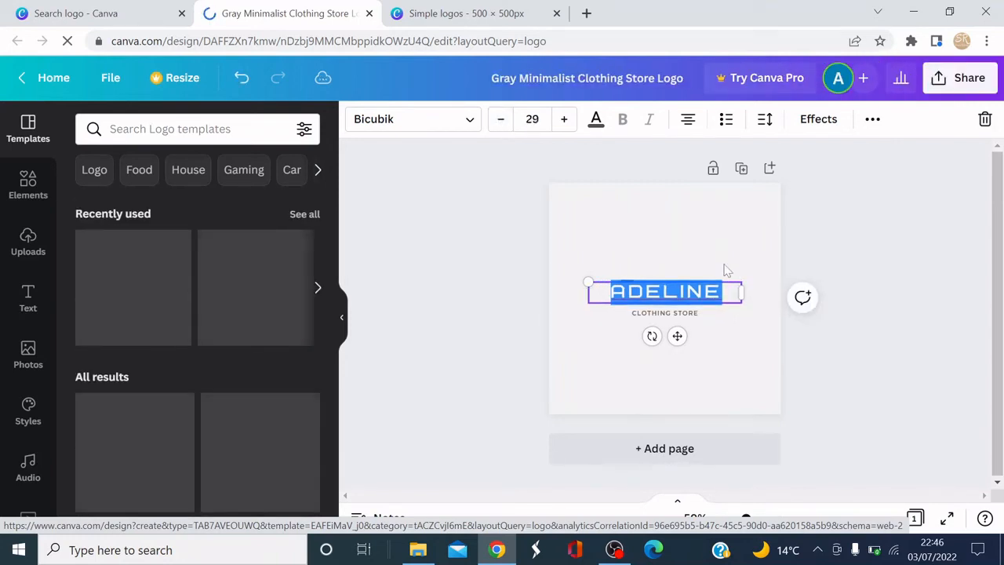
type("THE BR")
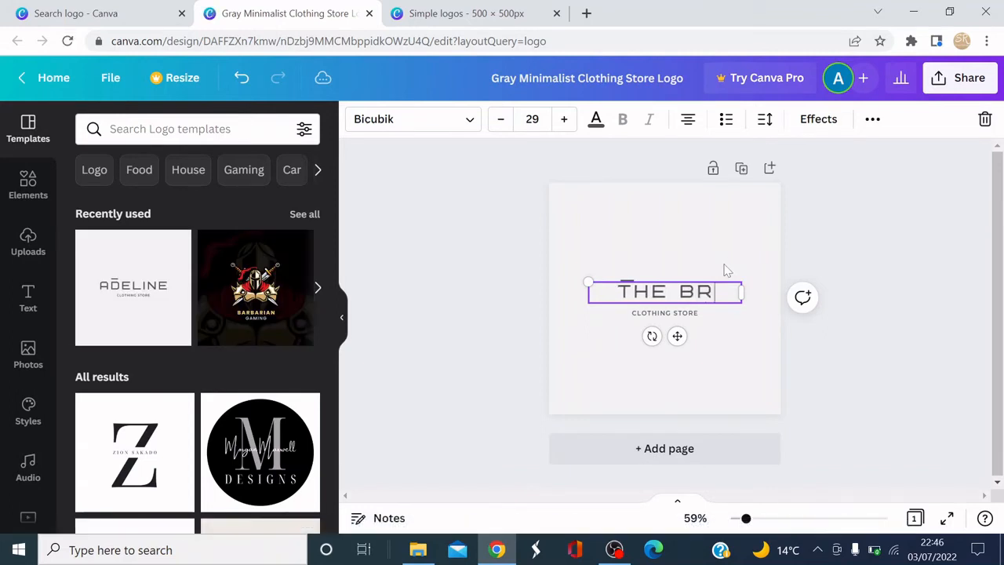
type("ANDED")
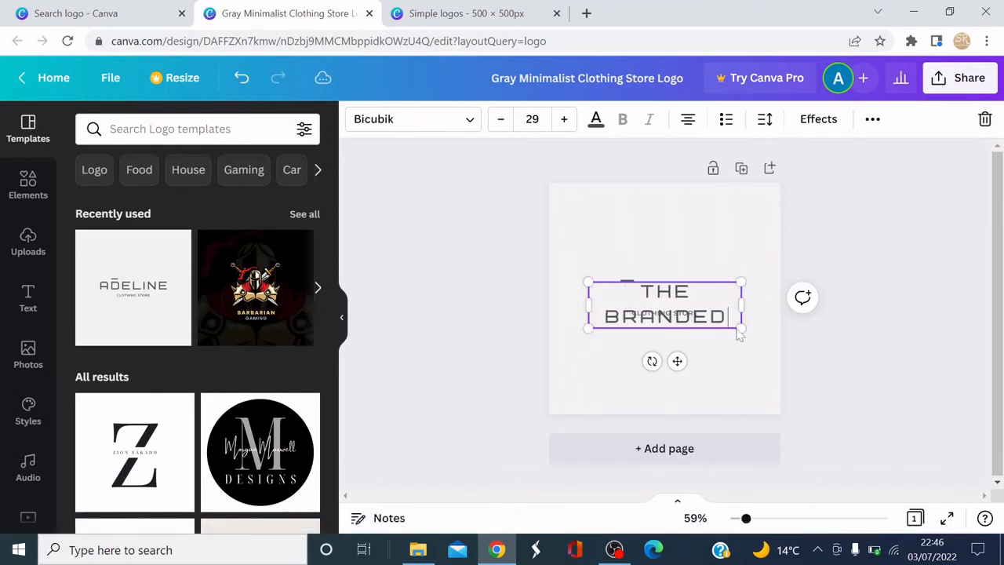
Widen the heading's text box so THE BRANDED fits on a single line.
left_click_drag(741, 305, 763, 304)
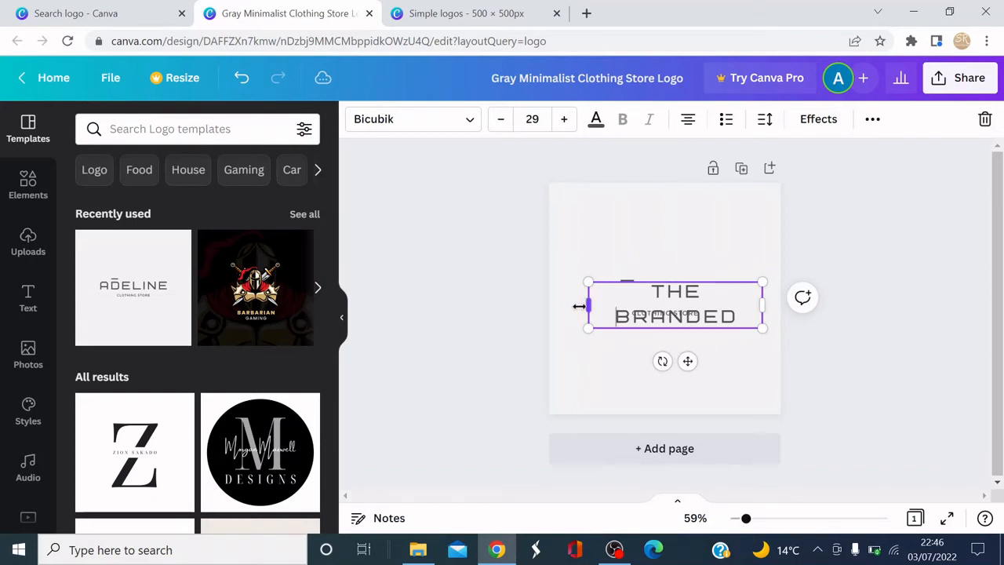
mouse_move(579, 306)
left_mouse_down()
mouse_move(558, 303)
mouse_move(564, 307)
left_mouse_up()
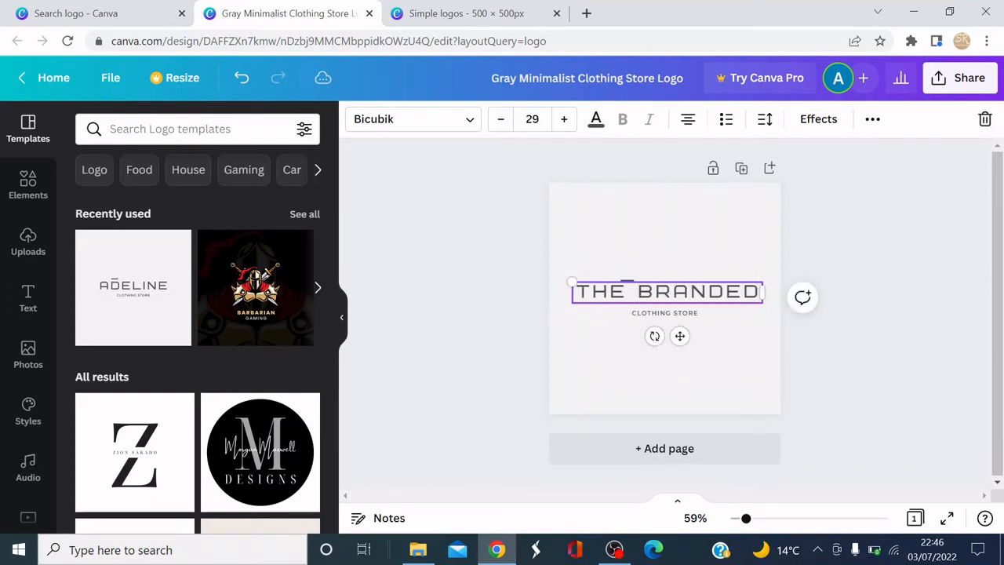
left_click(706, 304)
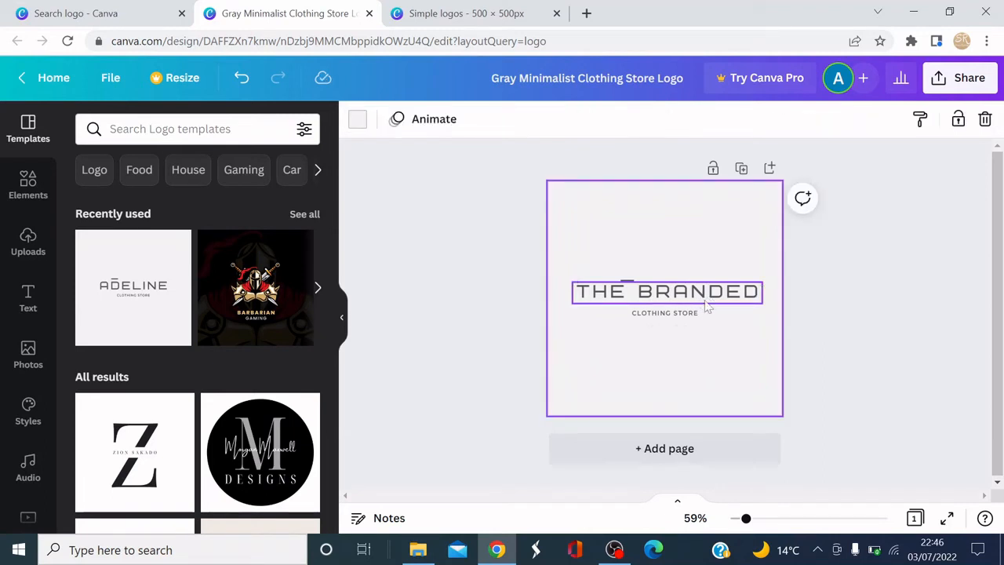
Nudge the THE BRANDED heading slightly downward on the page.
left_click(728, 308)
key("Down")
key("Down")
key("Down")
key("Down")
key("Down")
key("Down")
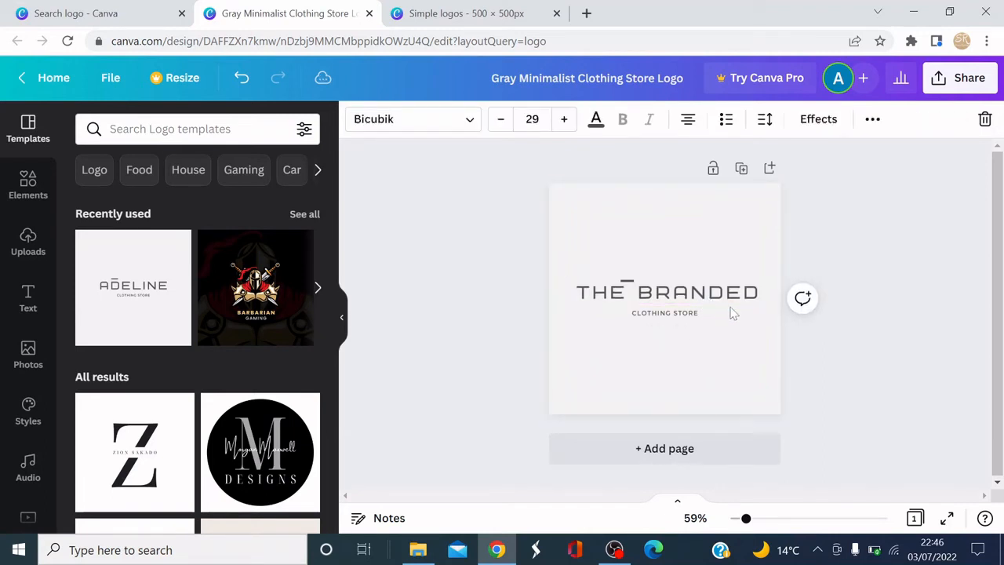
left_click(729, 349)
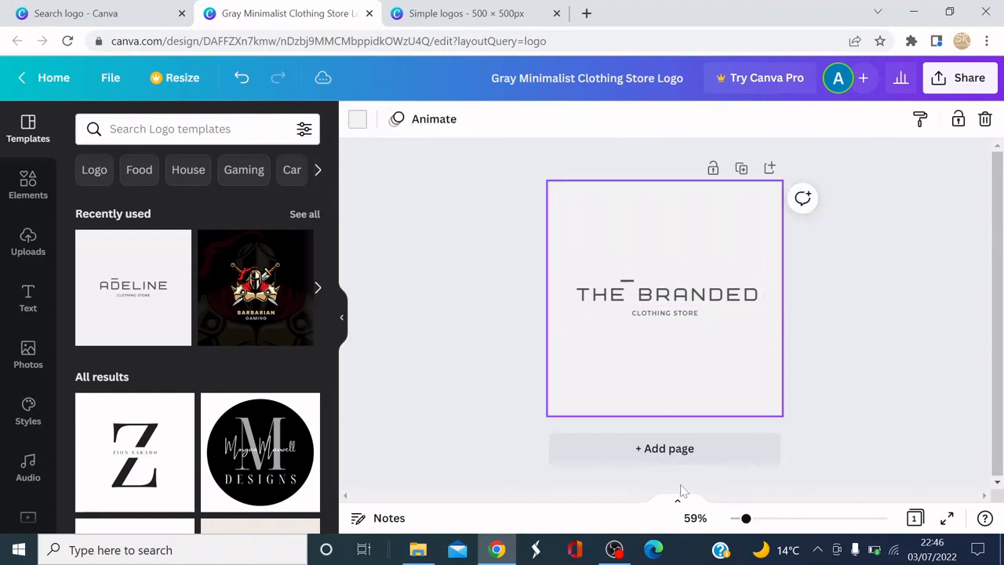
left_click(710, 313)
key("Down")
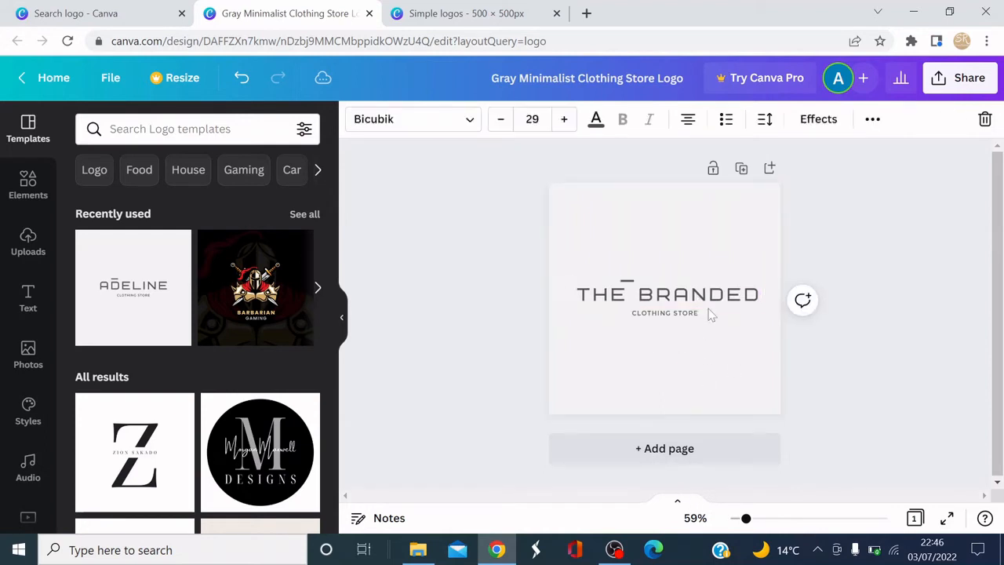
left_click(947, 369)
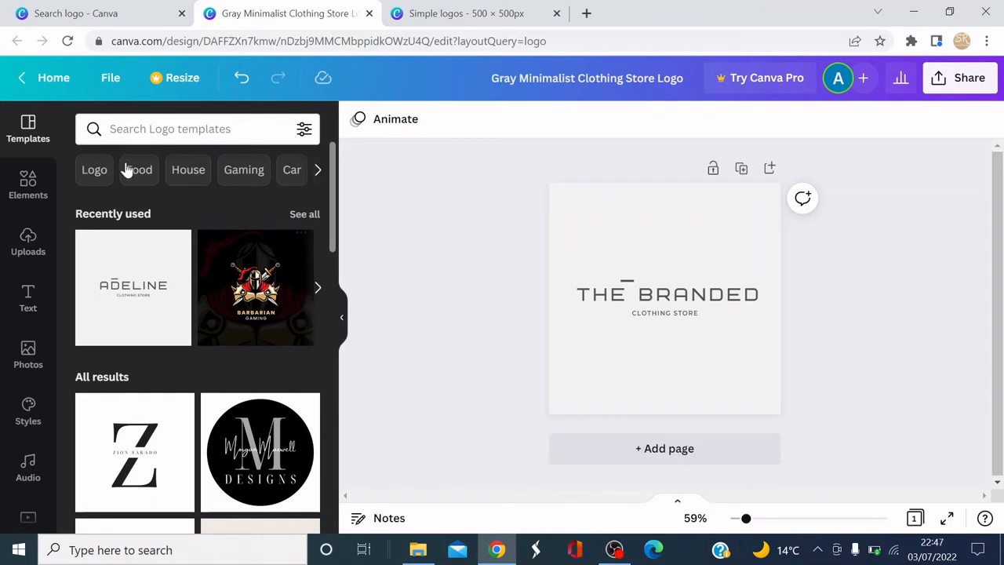
Add a square shape and stretch it to cover the whole page.
left_click(32, 194)
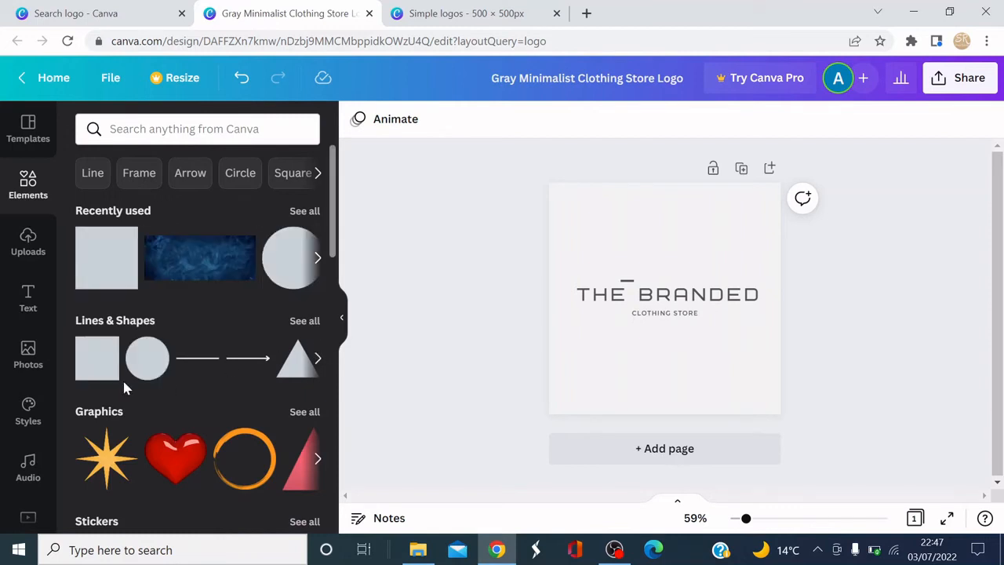
left_click(97, 369)
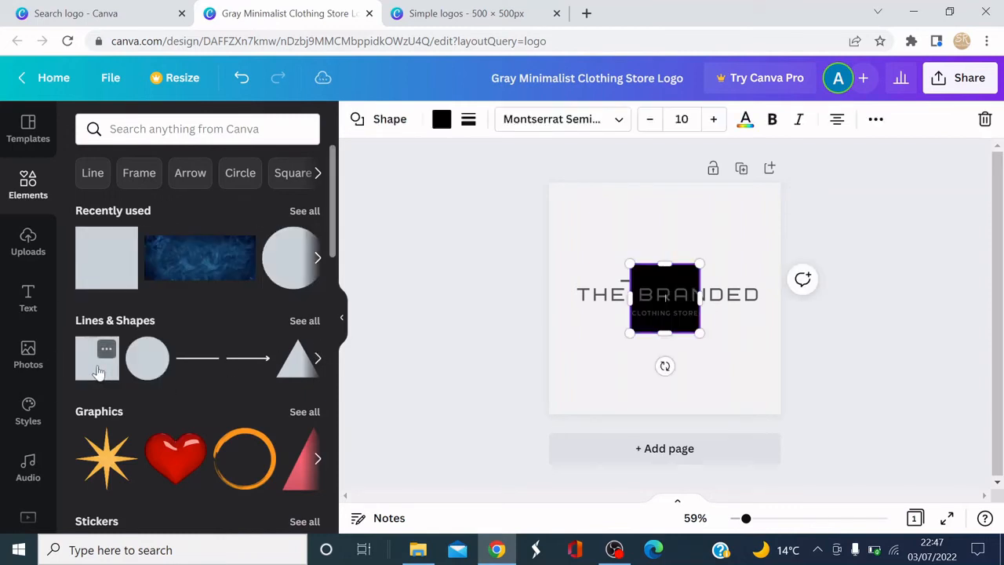
left_click_drag(655, 279, 583, 203)
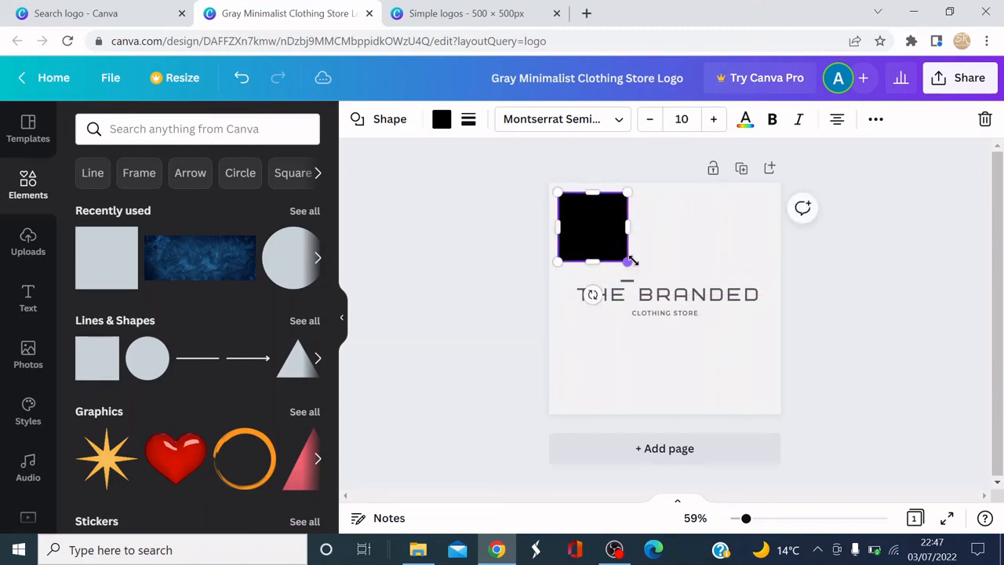
left_click_drag(627, 262, 772, 406)
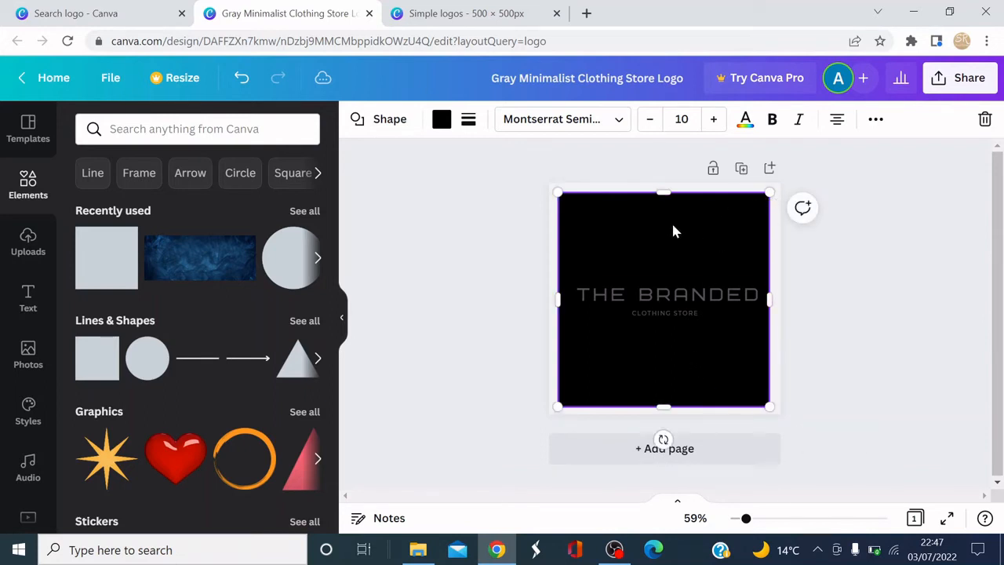
Change the square's fill colour to the white brand colour.
left_click(444, 121)
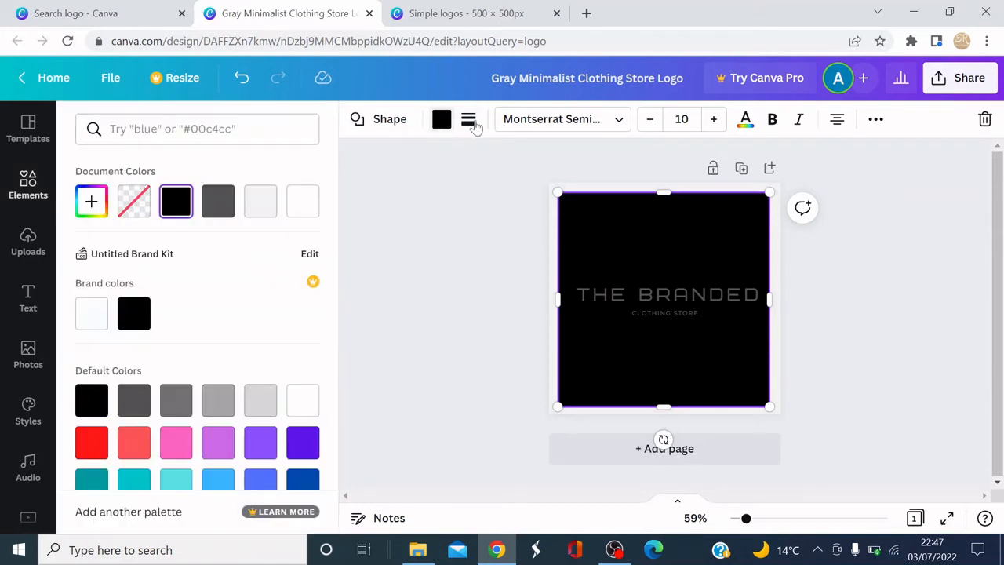
left_click(94, 316)
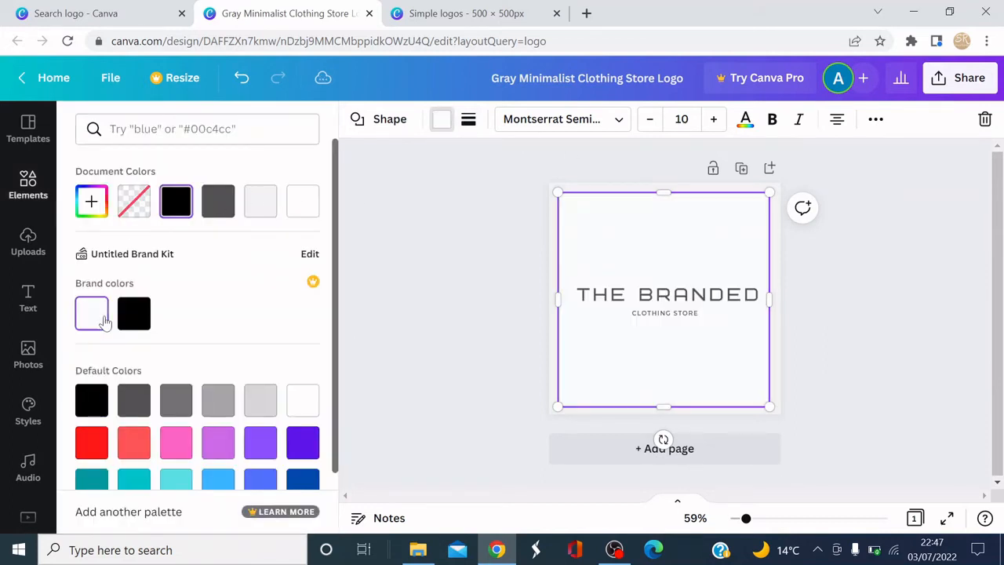
left_click(934, 363)
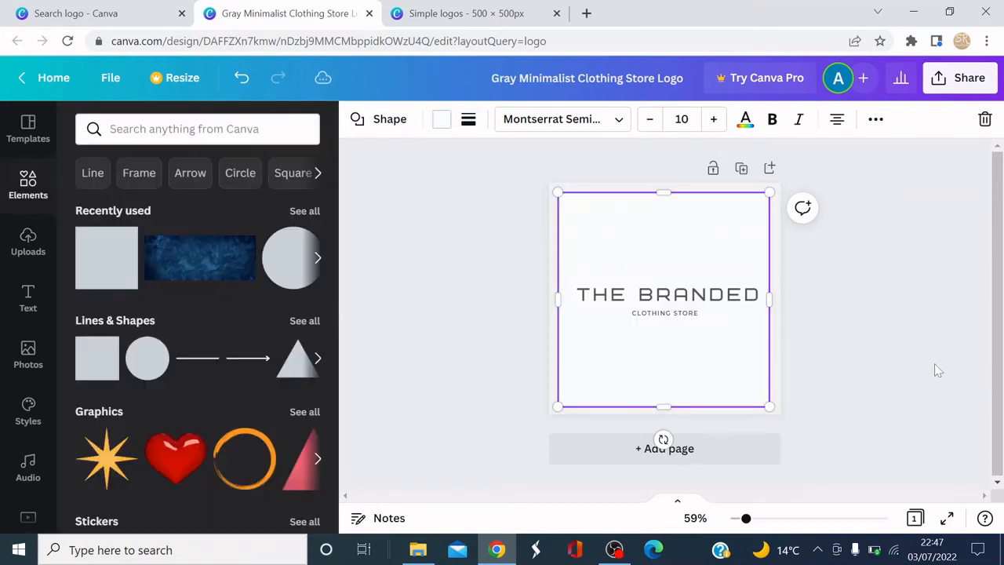
Change the page background colour to the black brand colour so a black border frames the white square.
left_click(873, 259)
left_click(774, 268)
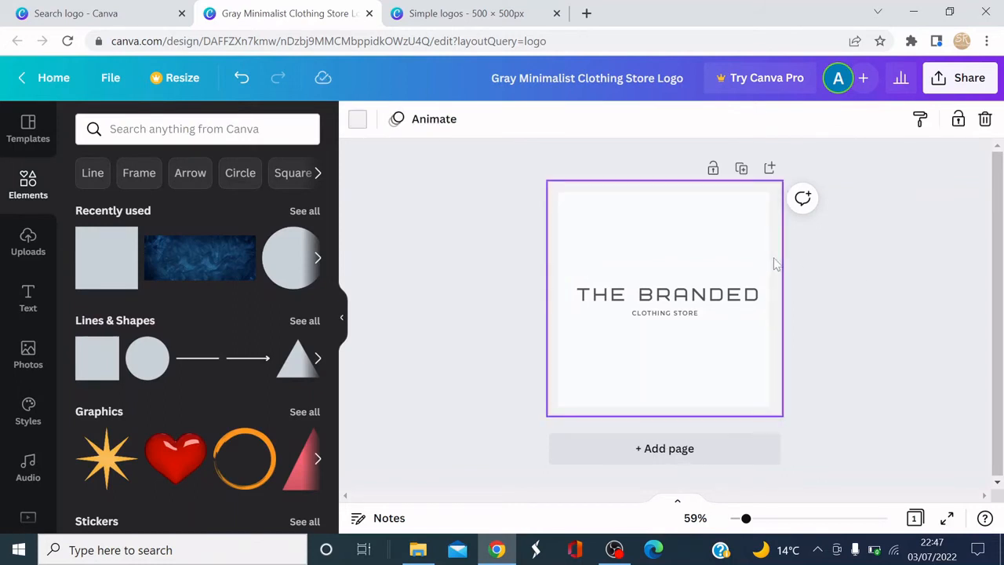
left_click(357, 122)
left_click(135, 314)
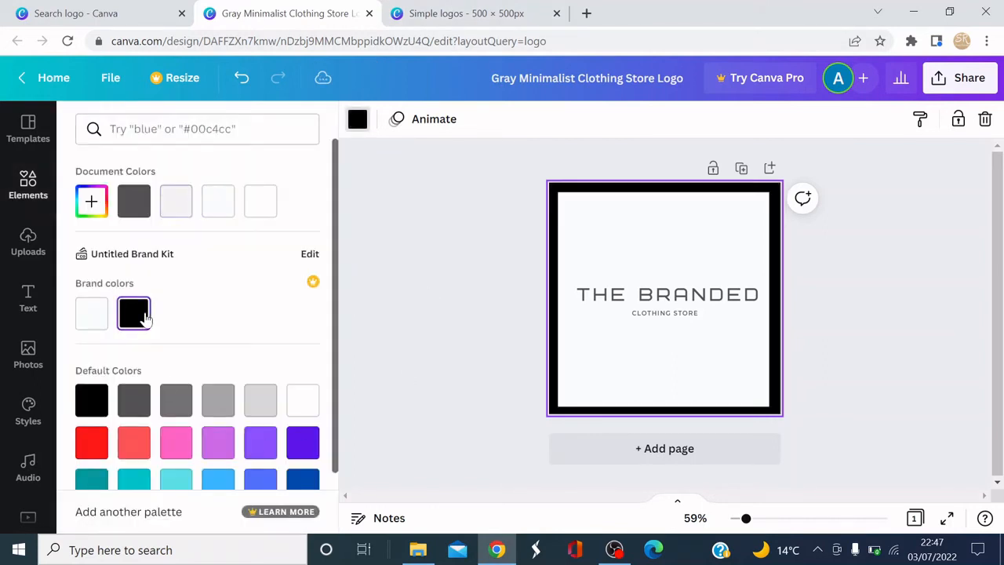
Send the white square to the back of the layer order behind the heading text.
left_click(496, 316)
left_click(651, 296)
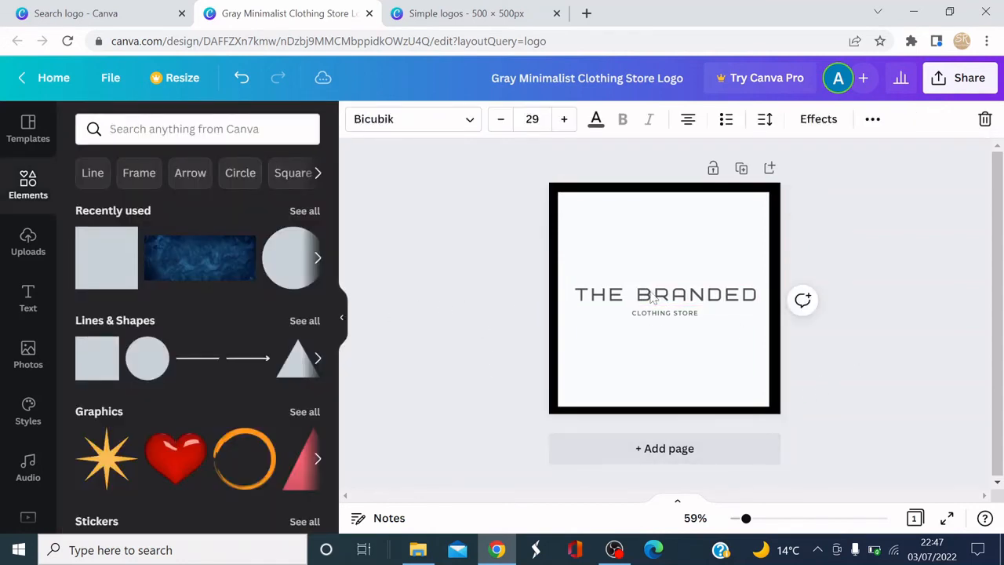
left_click(728, 233)
right_click(728, 233)
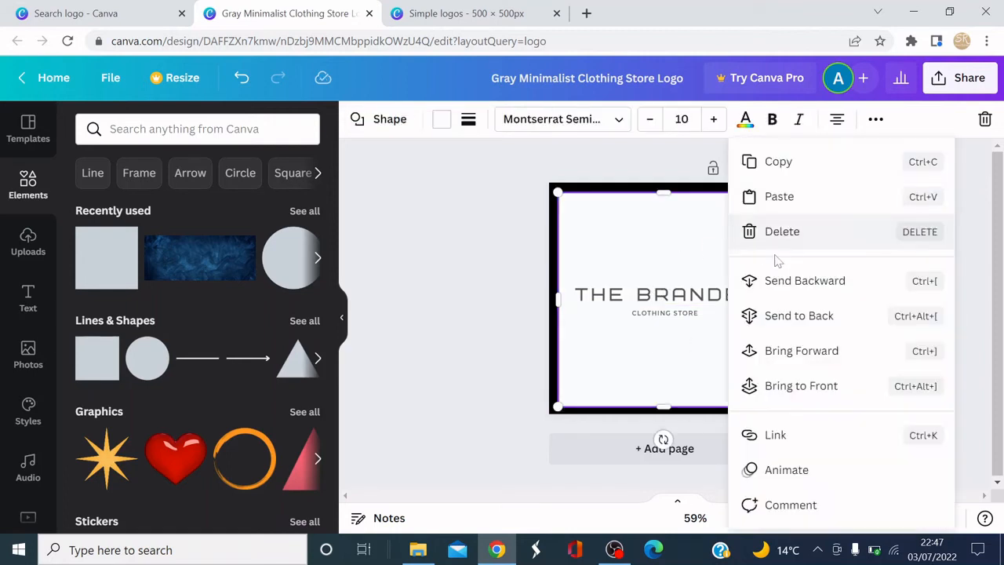
left_click(798, 317)
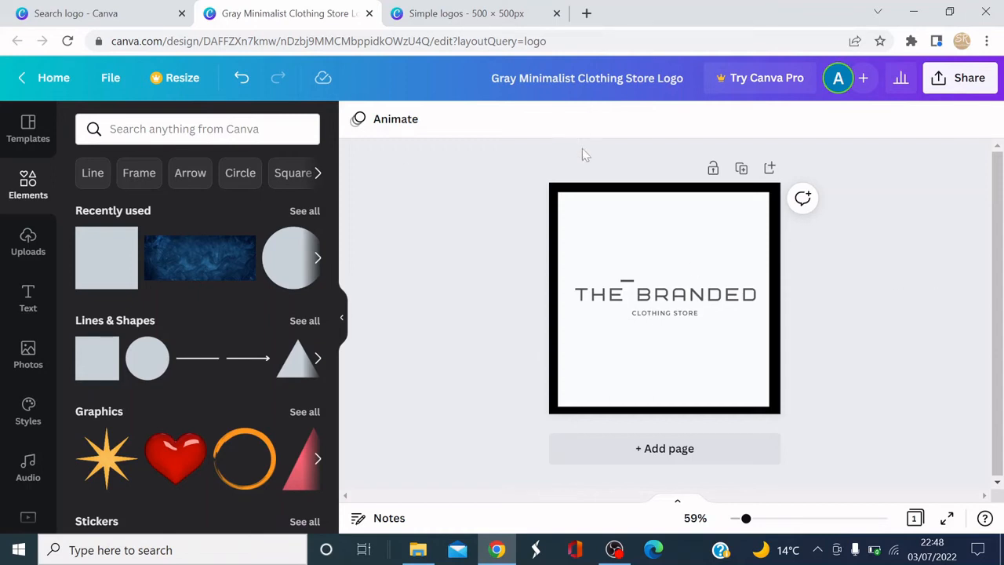
Download the logo as a 500 × 500 px PNG file and open the downloaded image.
left_click(952, 80)
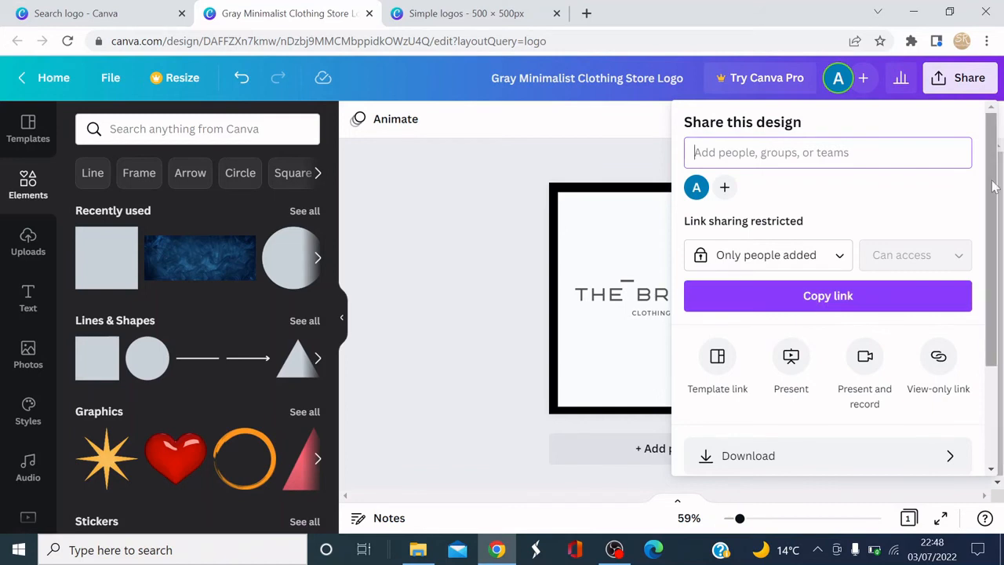
left_click_drag(994, 197, 994, 289)
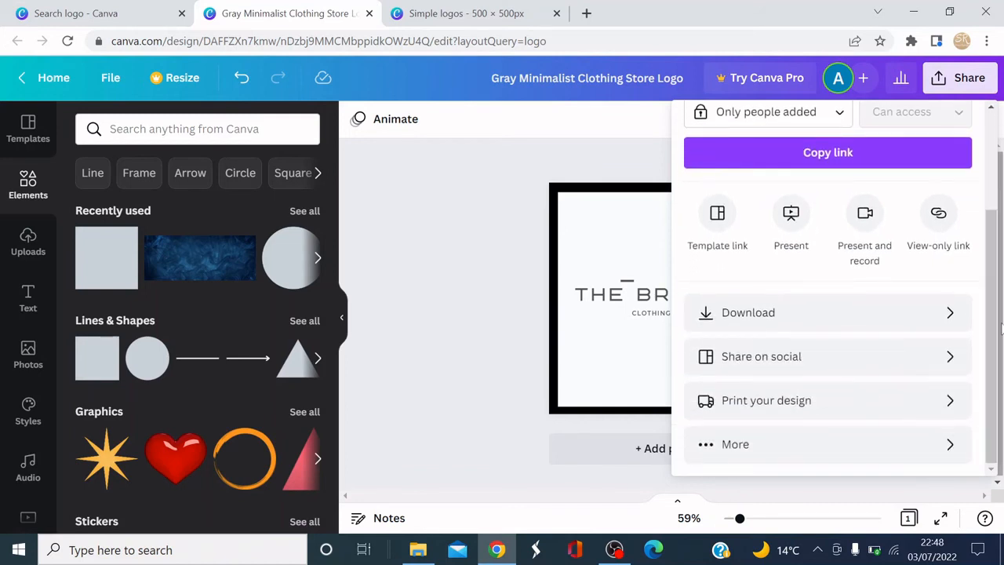
left_click(950, 312)
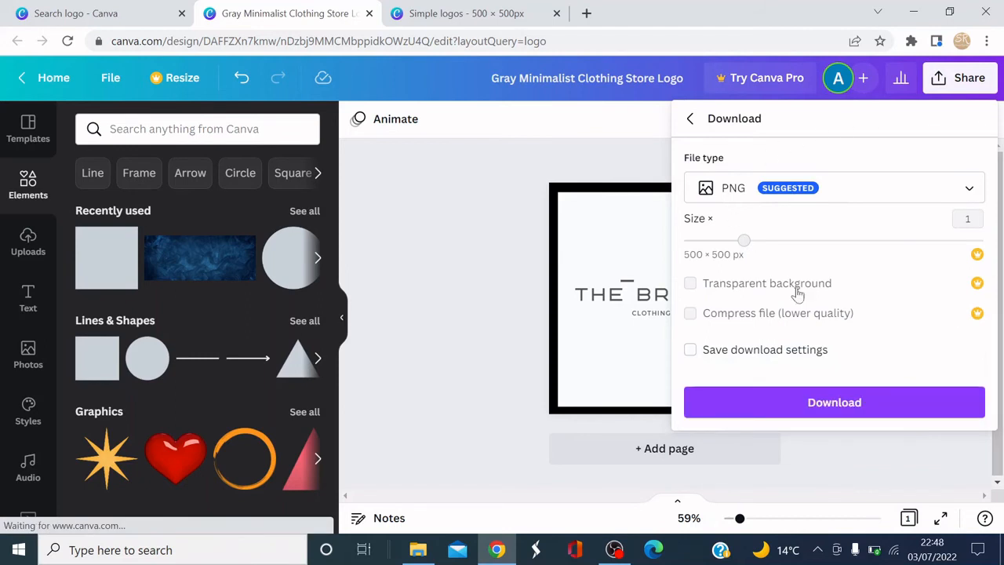
left_click(751, 190)
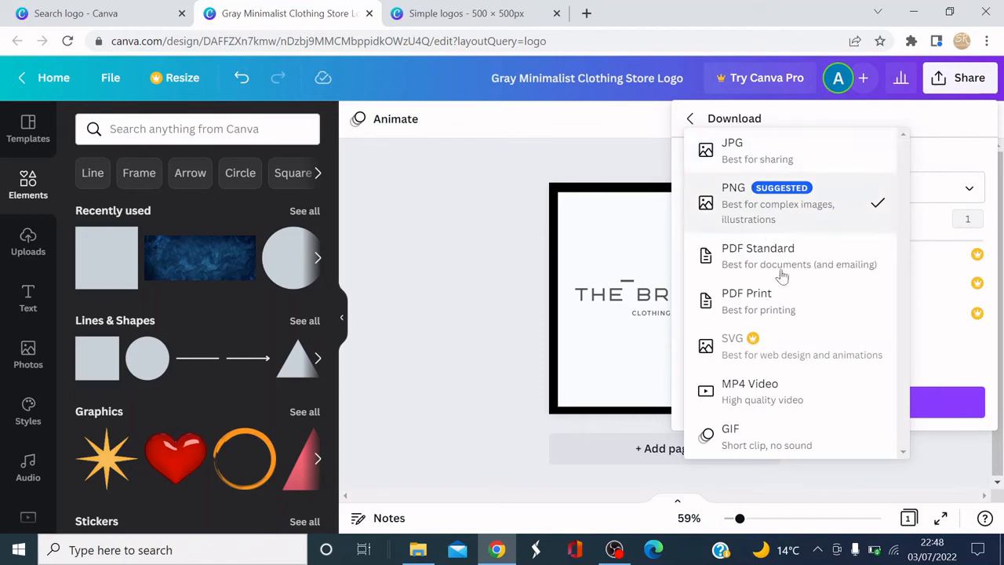
left_click(749, 218)
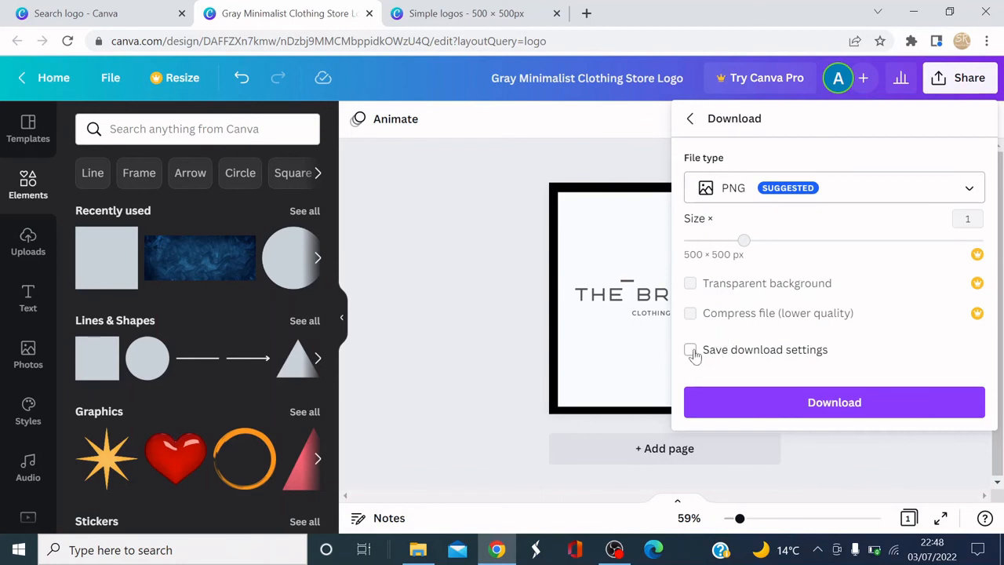
left_click(835, 398)
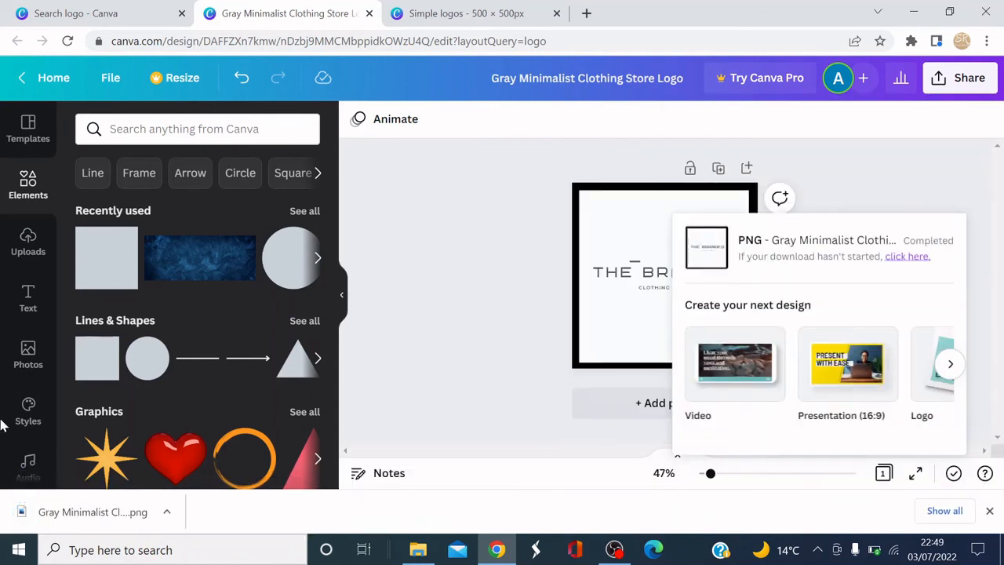
left_click(114, 513)
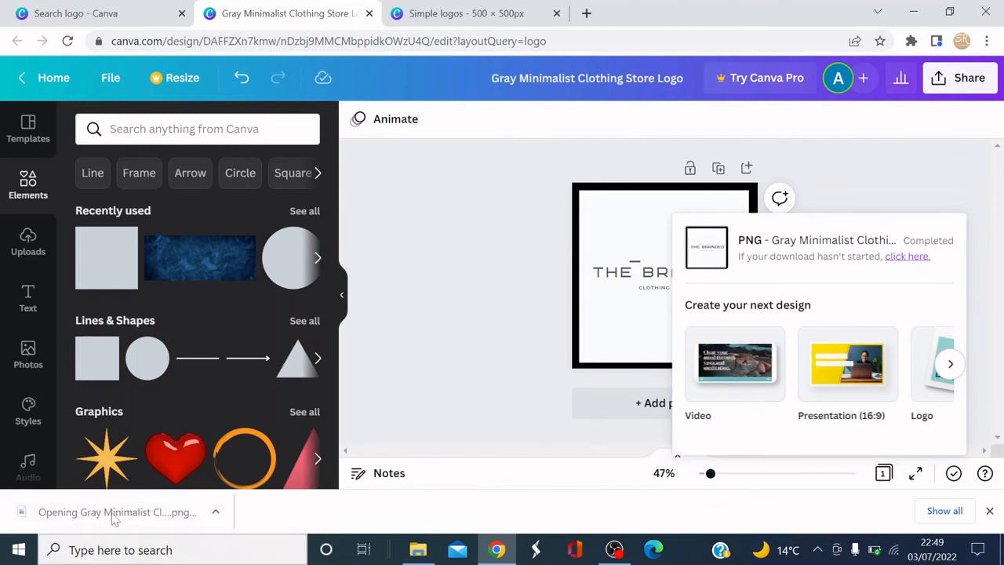